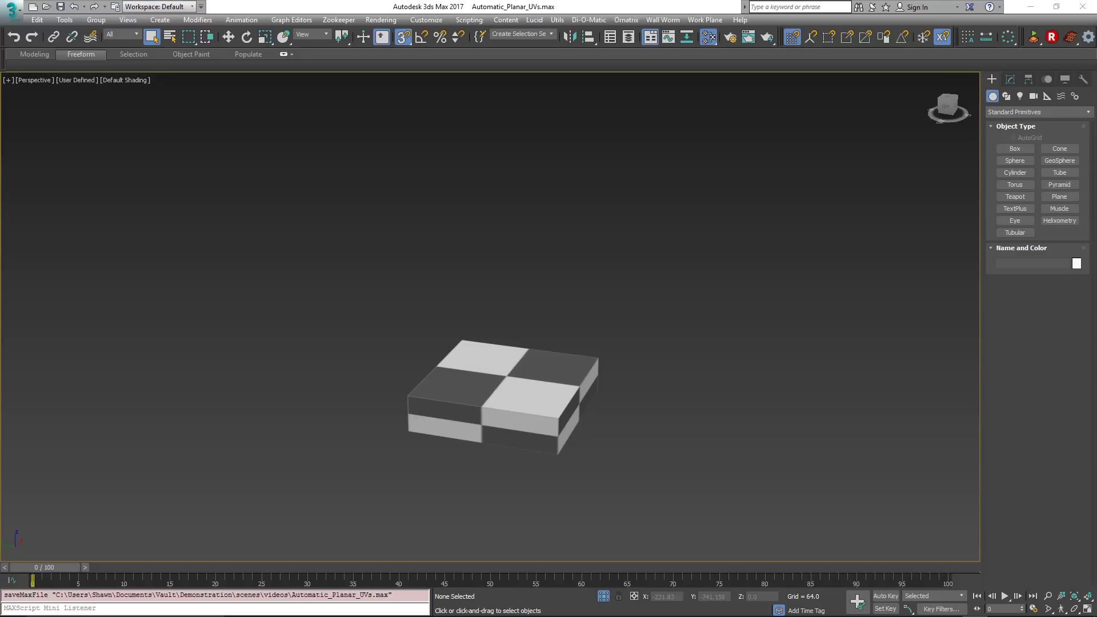
Select the checkered box and bring up its Editable Poly settings for modification
scroll(550, 391, up, 3)
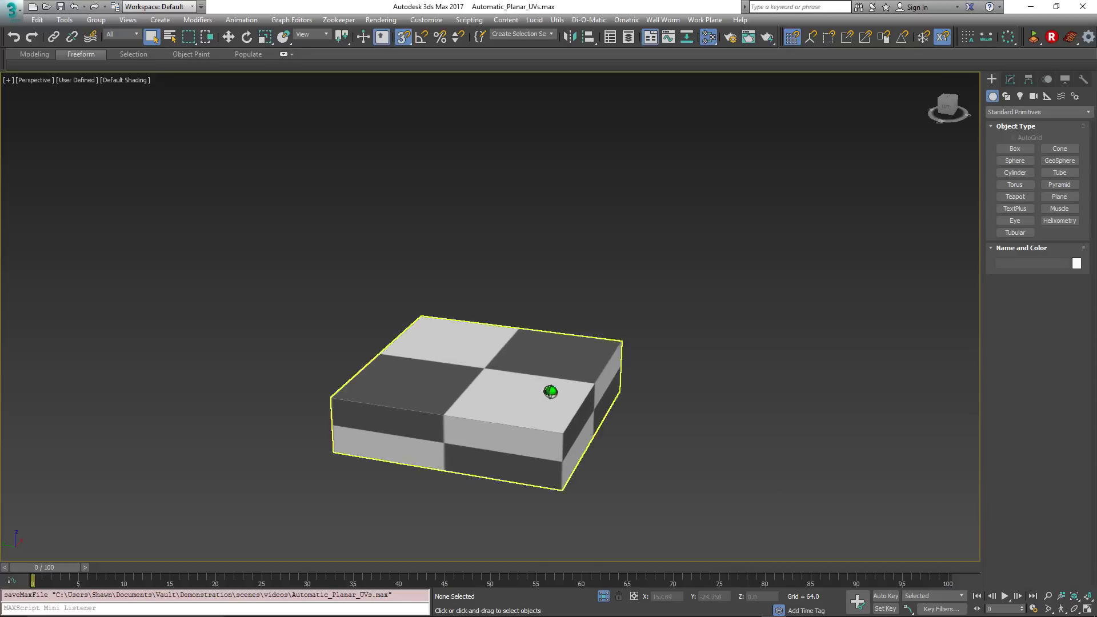
scroll(550, 391, up, 2)
scroll(543, 353, up, 3)
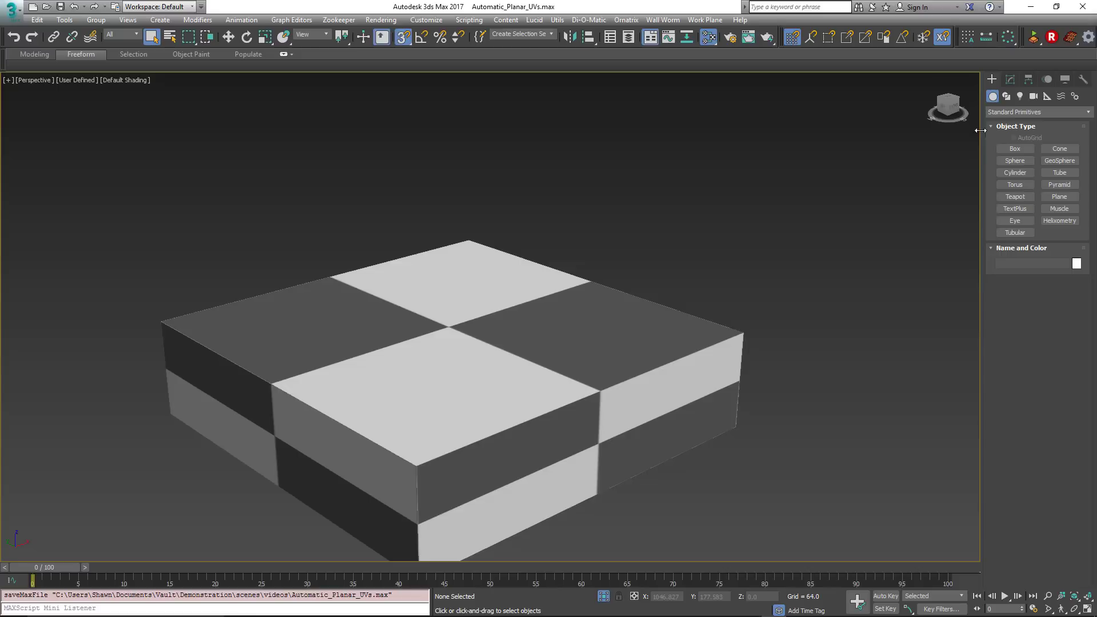
click(1014, 78)
key(ctrl+a)
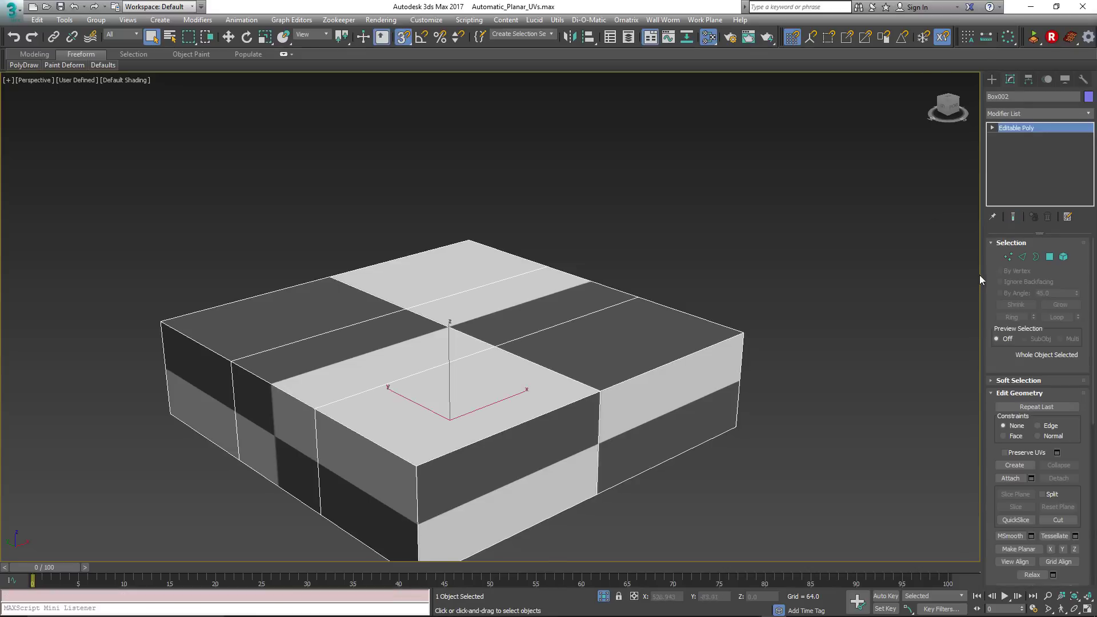
Try to move the middle vertex on the box's top side edge upward, and toggle snapping off
click(1008, 257)
click(598, 391)
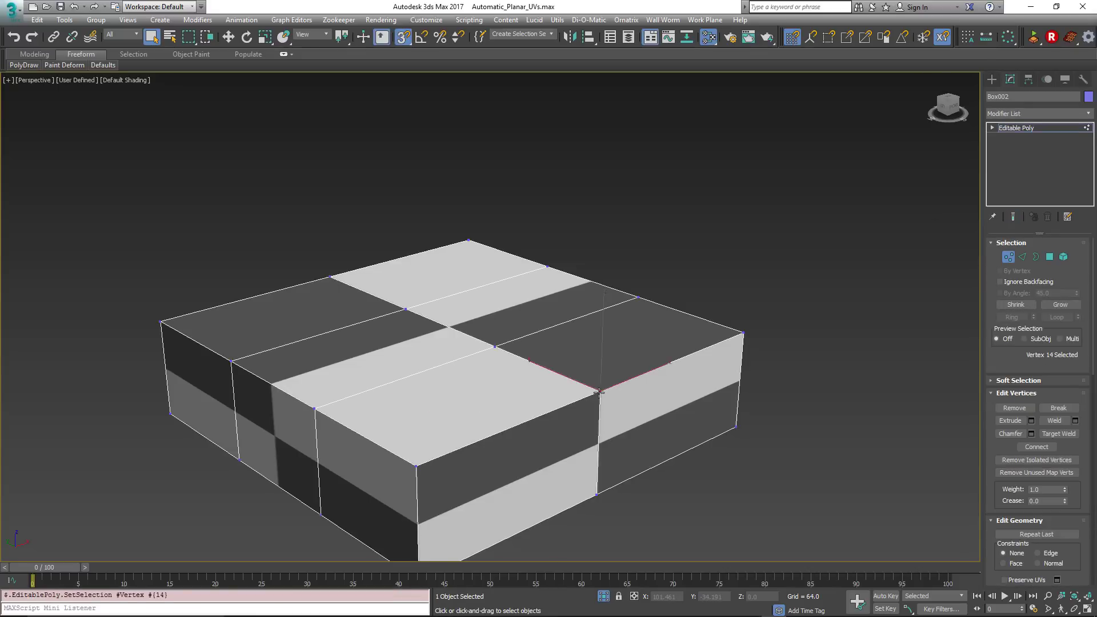
right_click(601, 393)
click(612, 402)
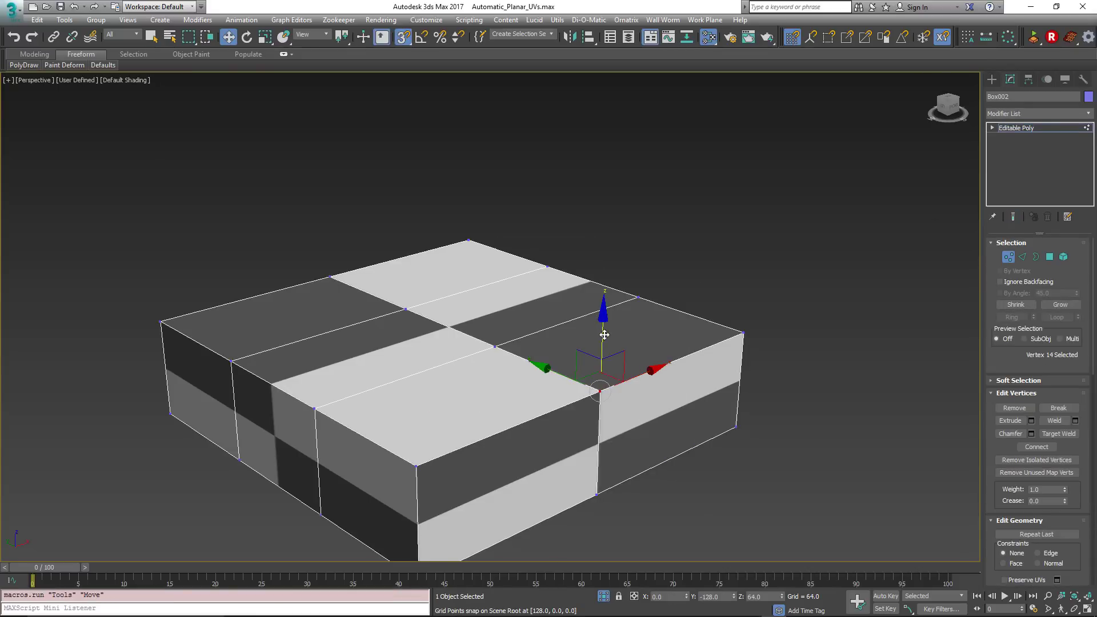
drag(601, 351, 548, 238)
key(s)
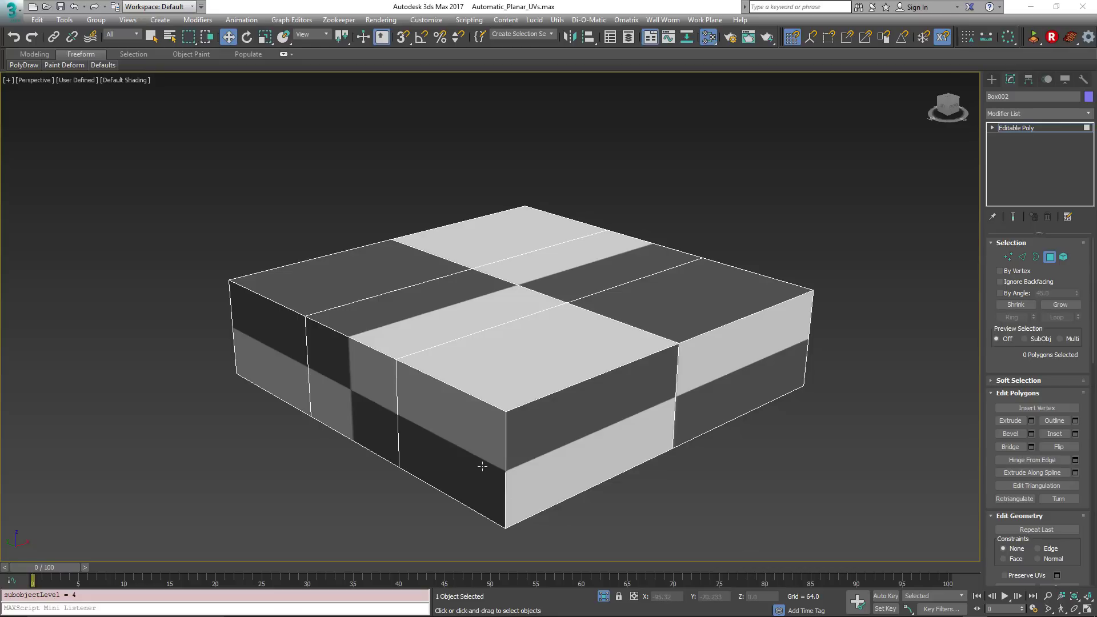
Extrude the box's front corner side polygon outward and look at the mapping on the new faces
click(1009, 421)
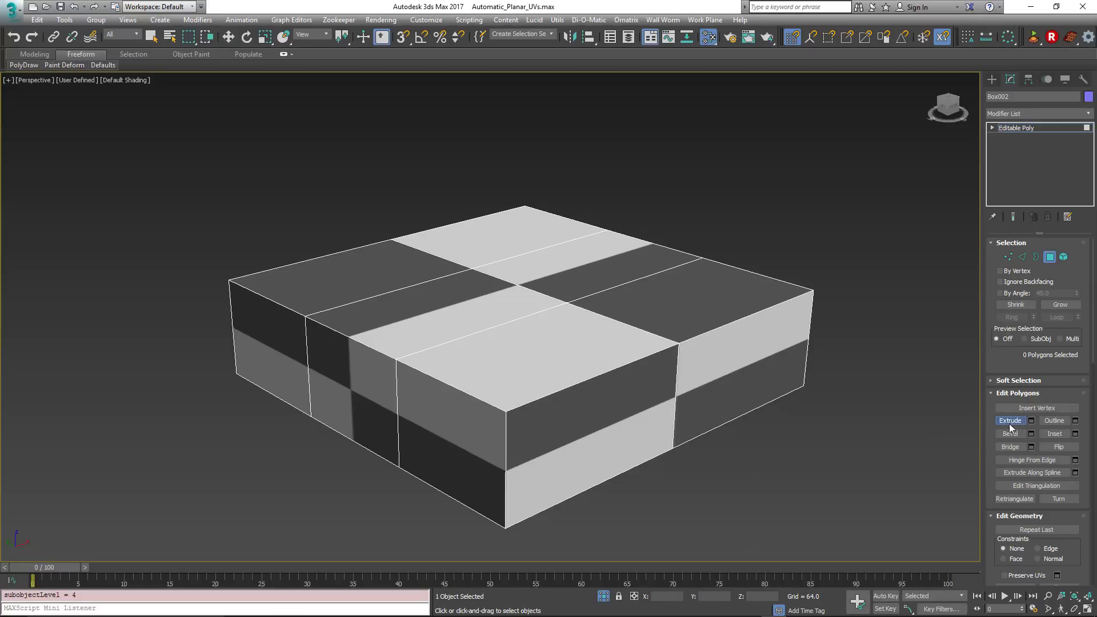
click(460, 461)
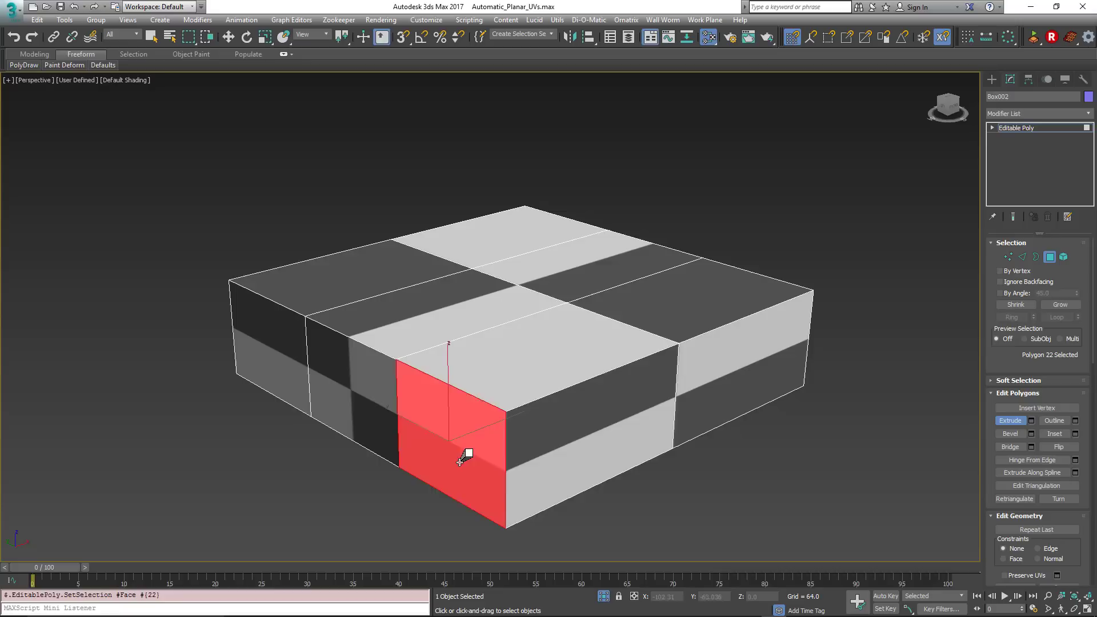
drag(460, 462, 482, 40)
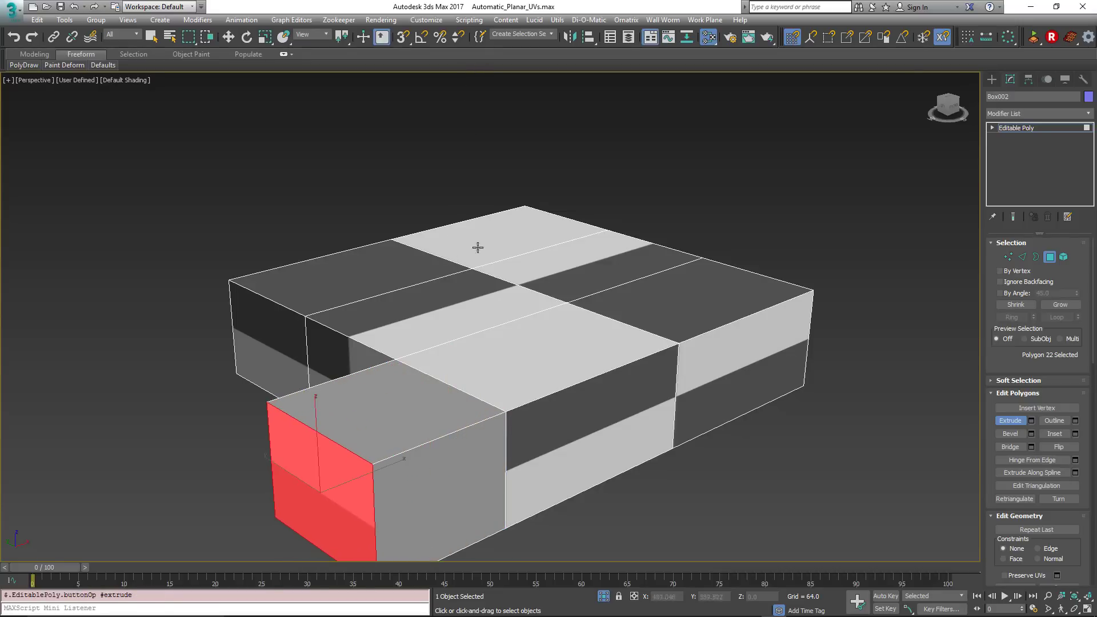
alt+middle_drag(451, 463, 429, 473)
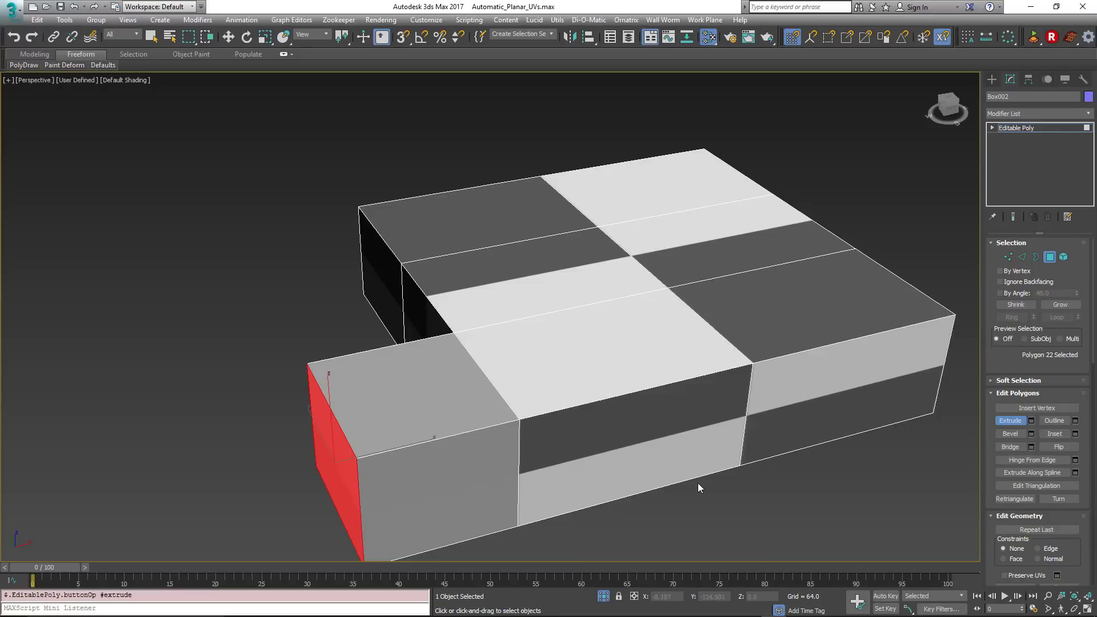
middle_drag(576, 464, 587, 426)
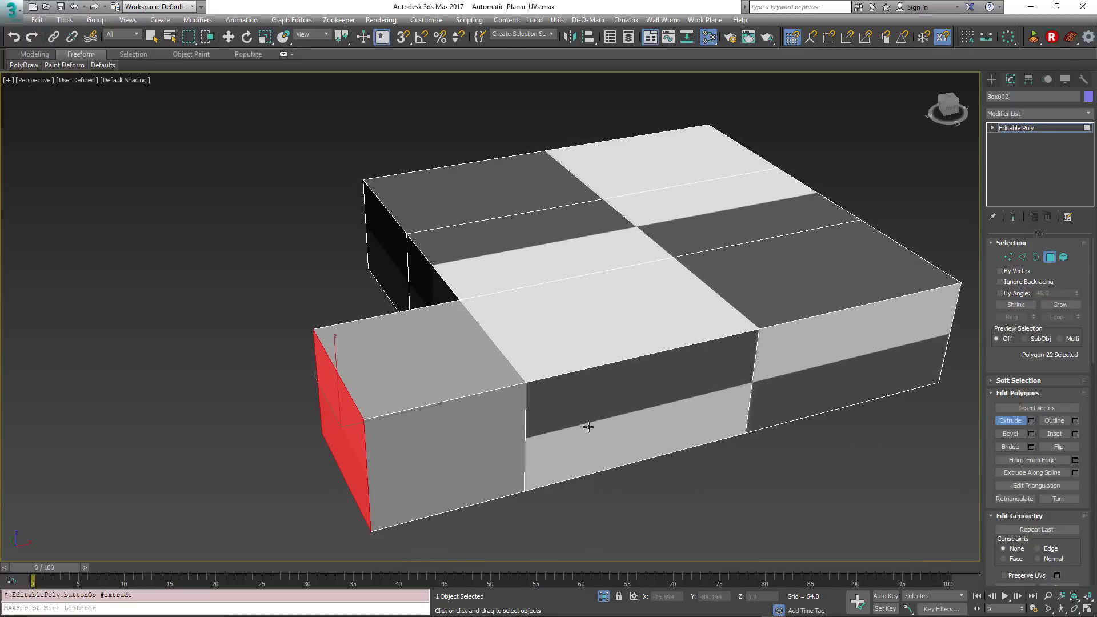
Undo the polygon extrusion, then leave the Extrude tool and polygon editing
key(ctrl+z)
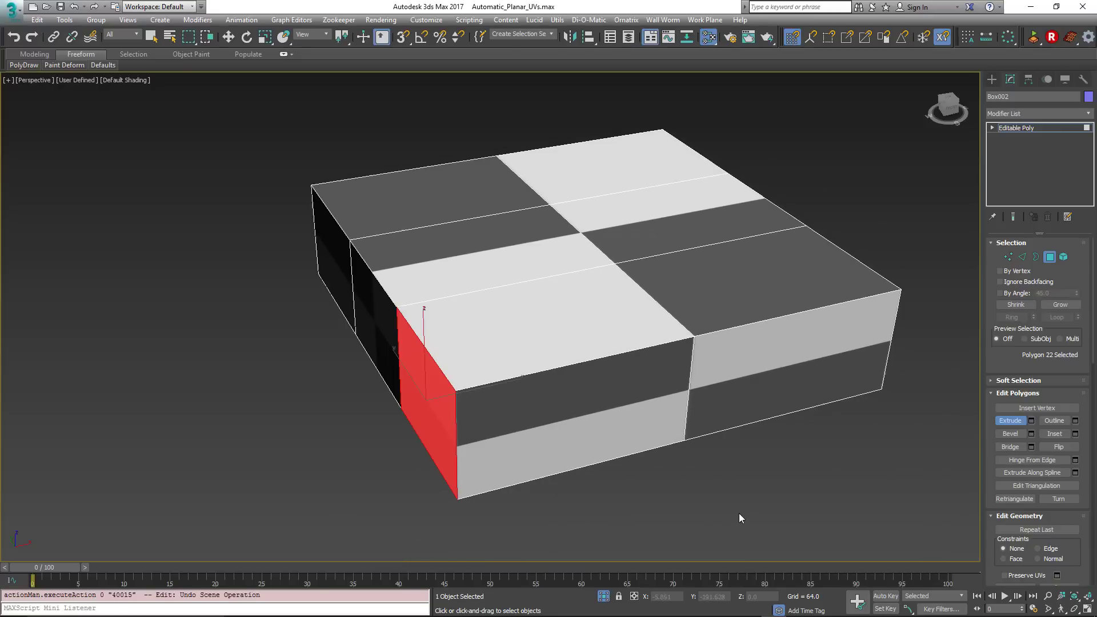
alt+middle_drag(739, 508, 778, 501)
middle_drag(783, 460, 566, 472)
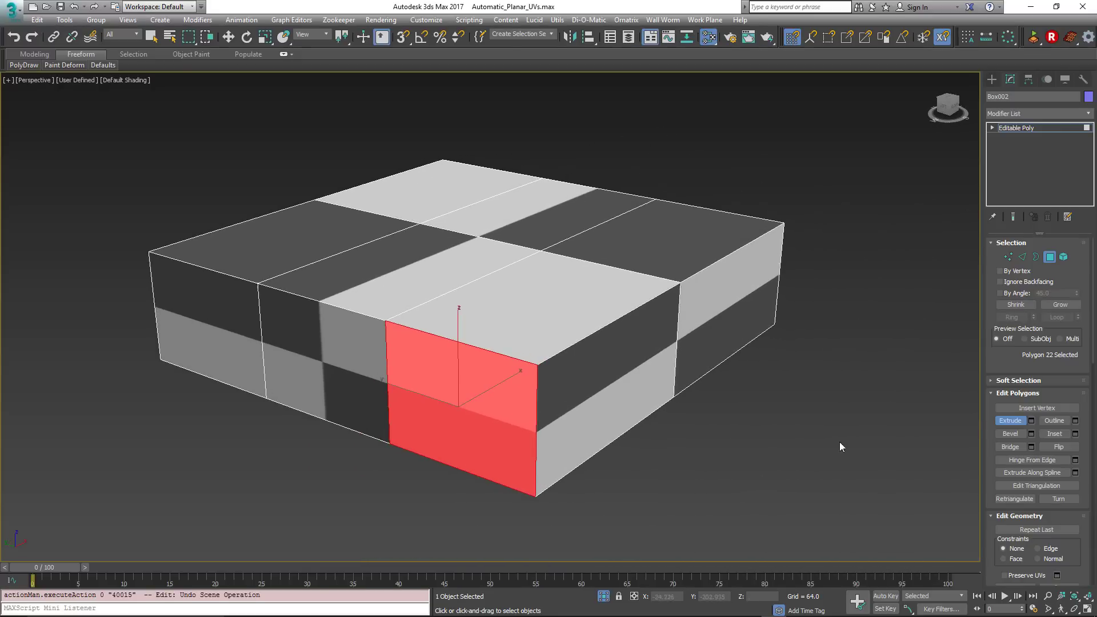
click(1016, 423)
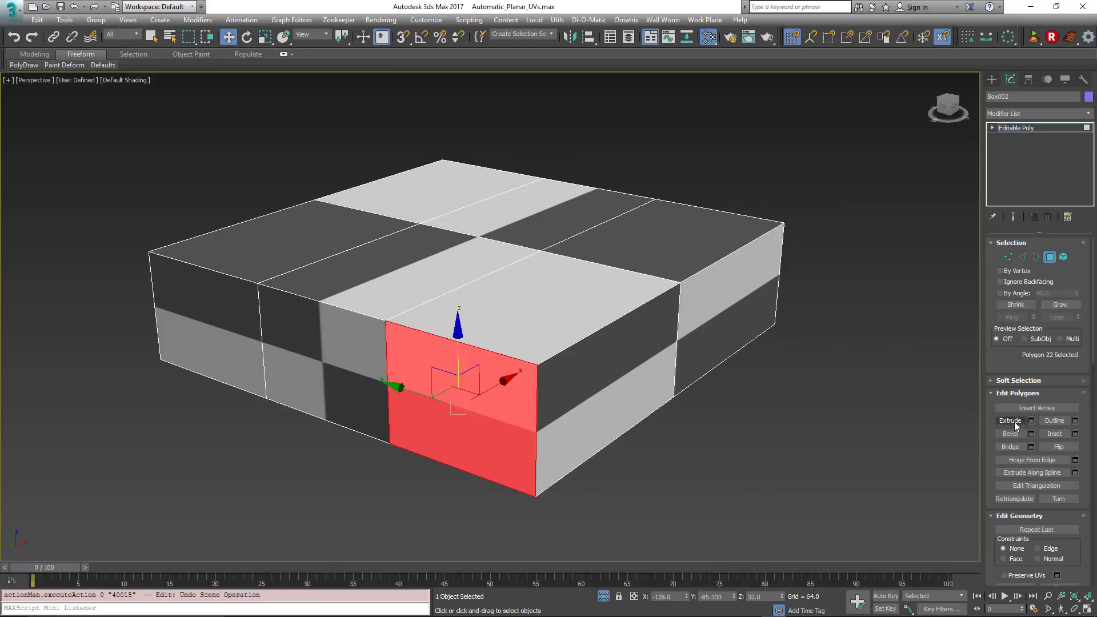
click(1049, 257)
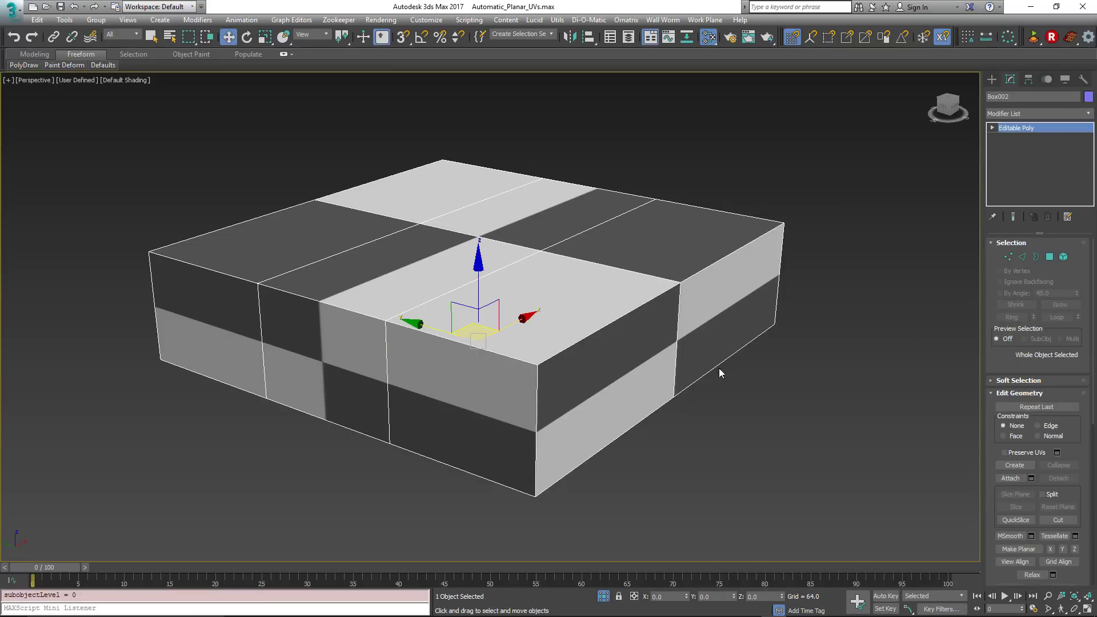
Add a MapScaler modifier to the whole box and inspect the checker pattern up close
middle_drag(719, 368, 678, 413)
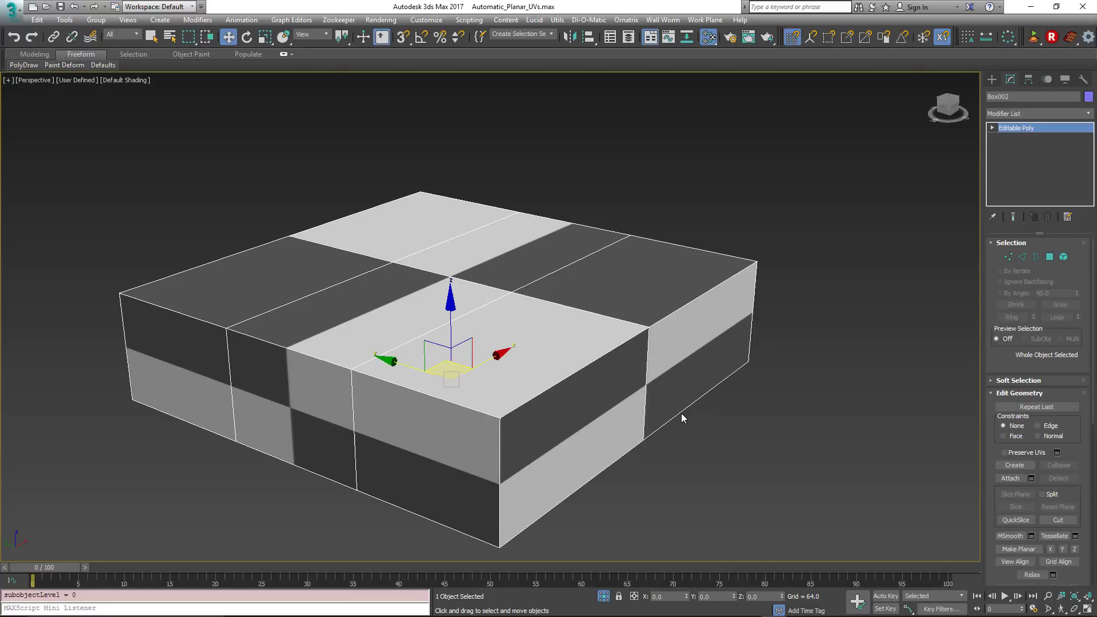
click(1036, 113)
scroll(1071, 301, down, 10)
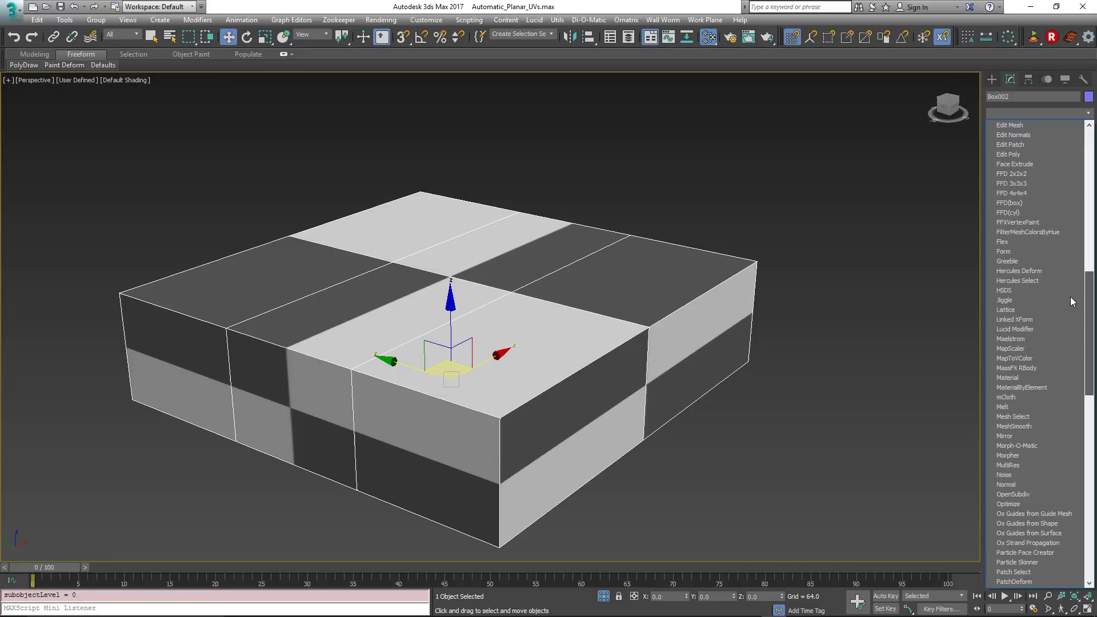
click(1036, 349)
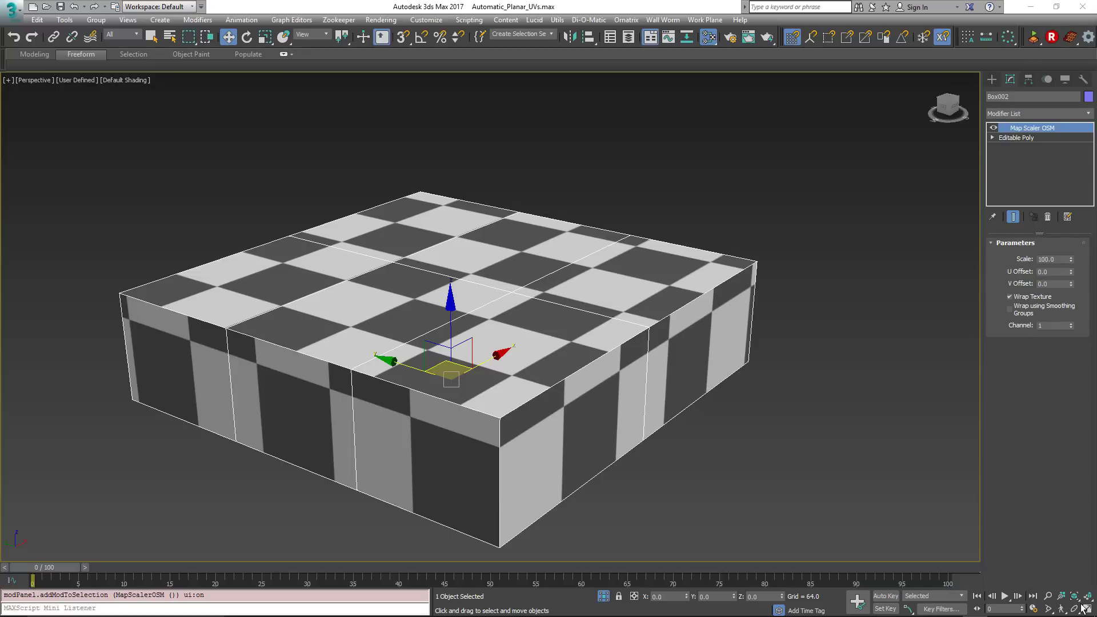
scroll(504, 434, up, 5)
middle_drag(441, 442, 742, 365)
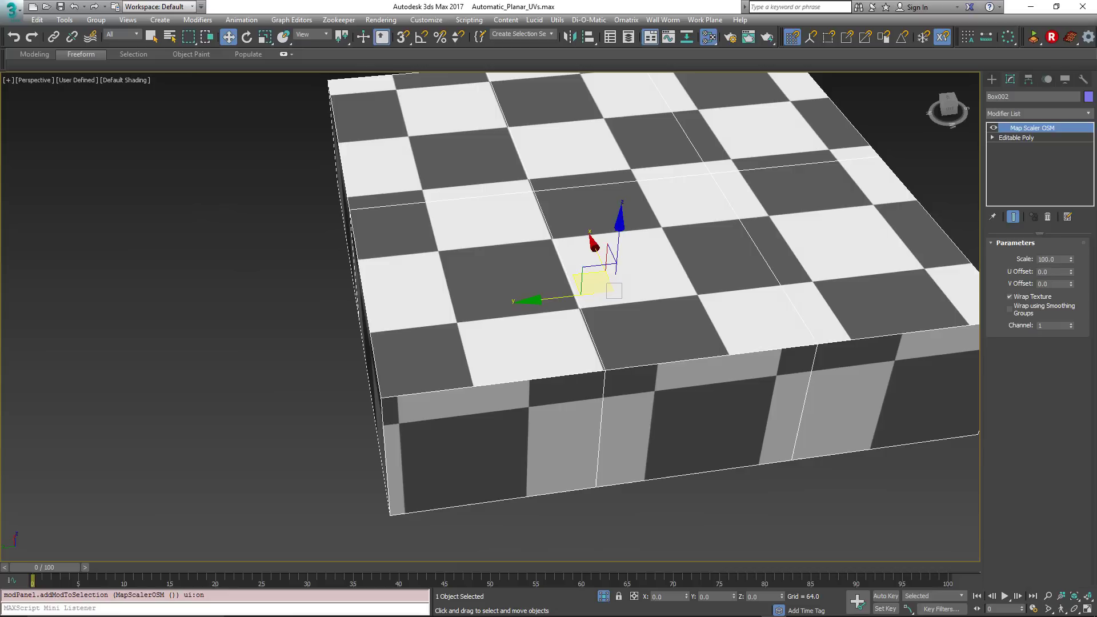
Add an Unwrap UVW modifier above the Map Scaler and open its UV editor
click(1083, 114)
drag(1091, 176, 1094, 517)
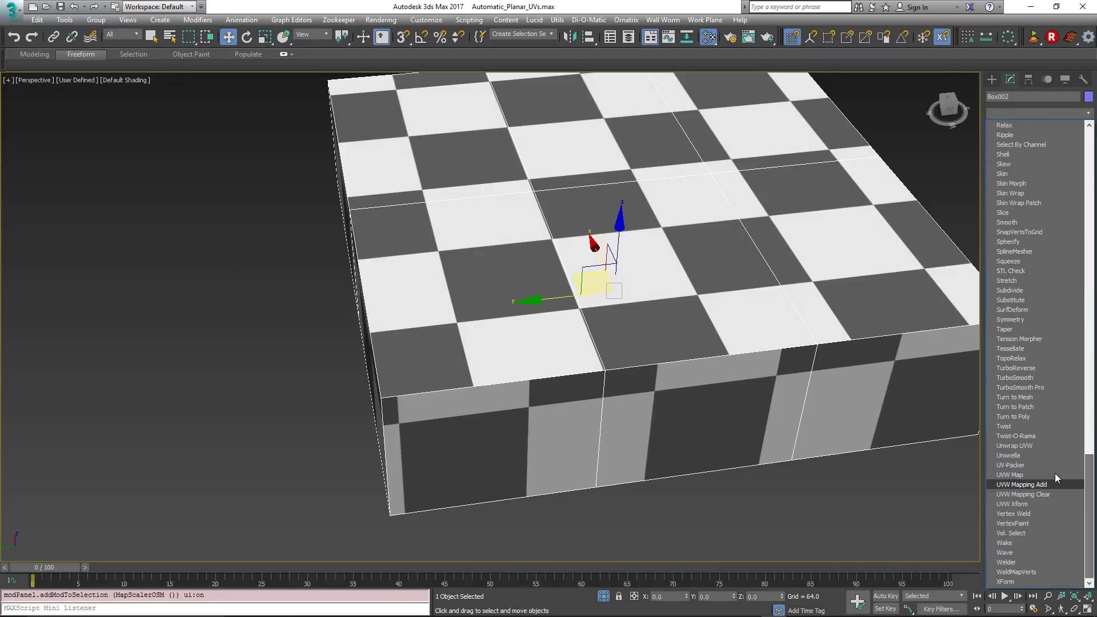
click(1038, 446)
click(1022, 446)
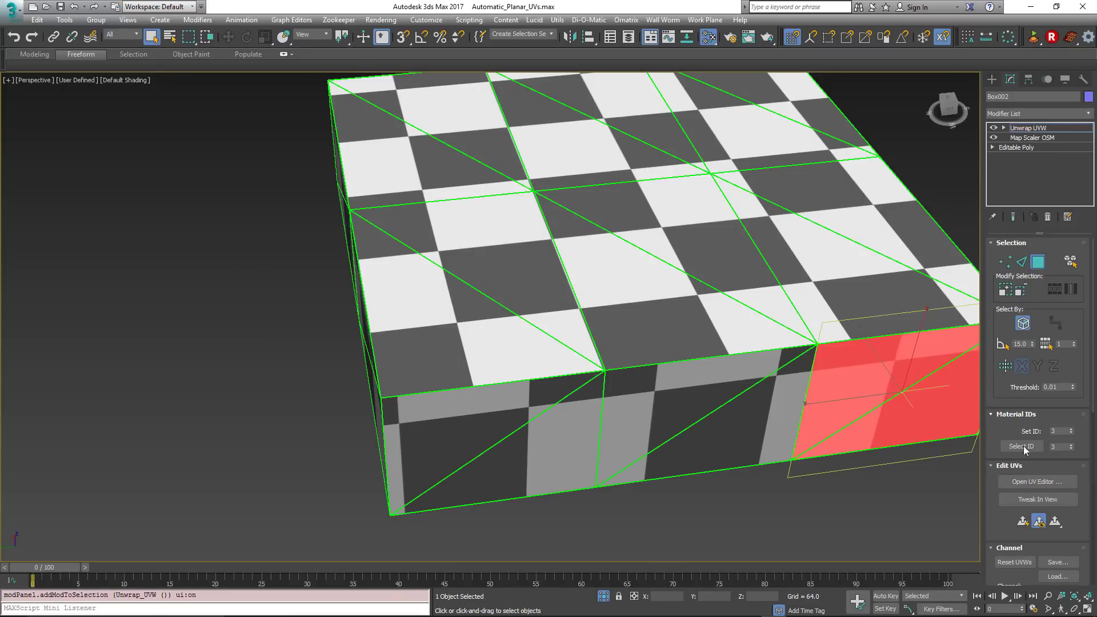
click(1030, 481)
Examine how the box's faces are laid out in the UV editor relative to the texture tile
scroll(199, 250, down, 6)
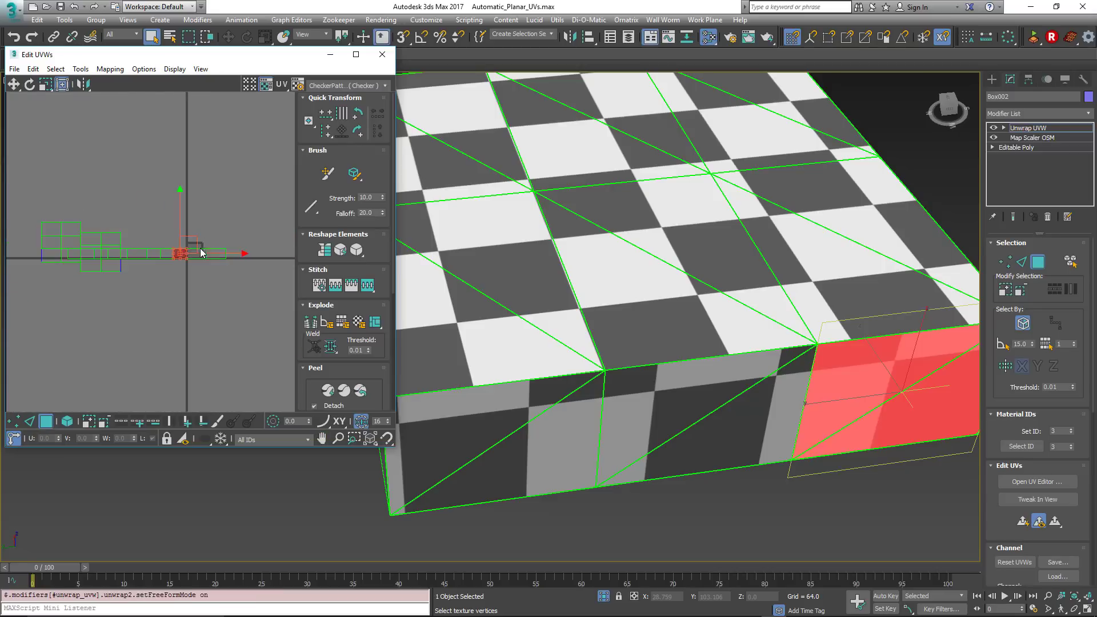
middle_drag(203, 274, 241, 317)
click(199, 344)
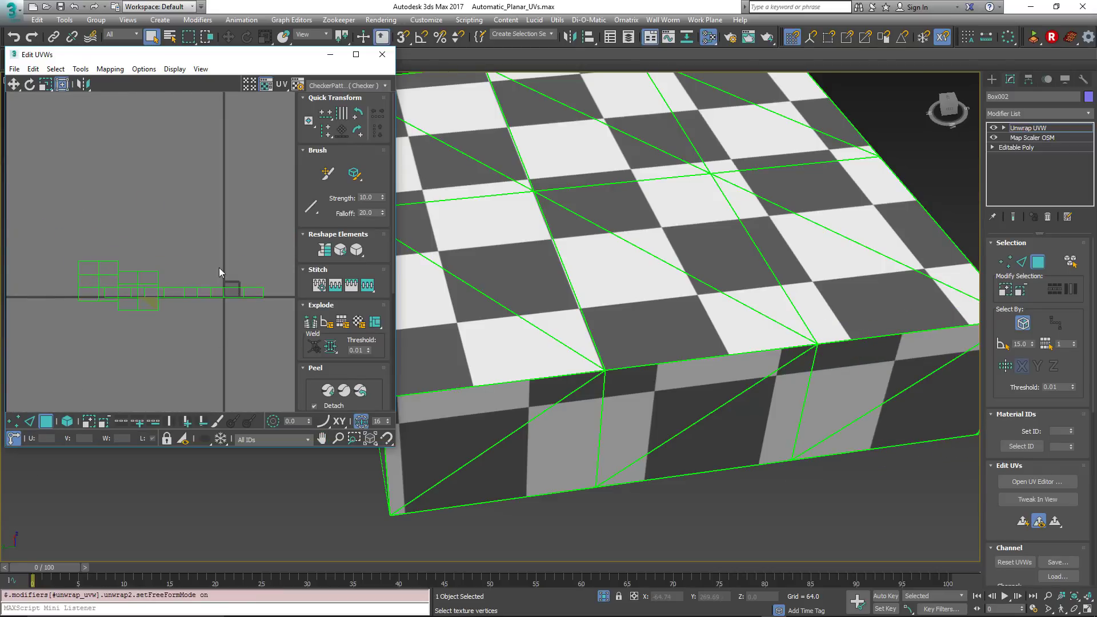
middle_drag(176, 276, 145, 282)
scroll(176, 292, up, 4)
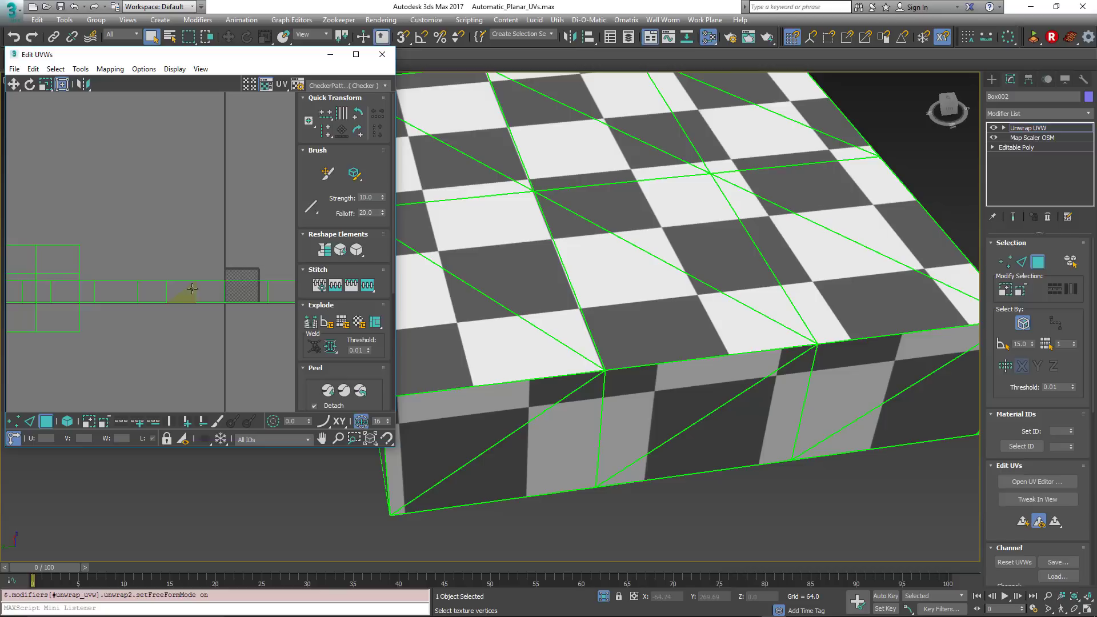
middle_drag(265, 290, 169, 298)
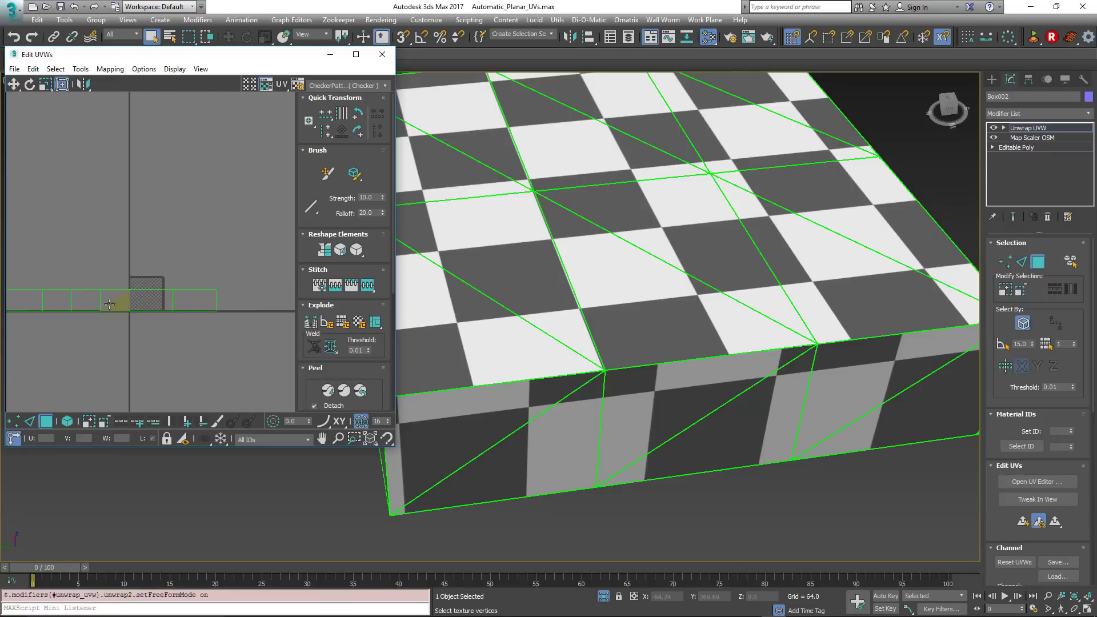
middle_drag(96, 307, 222, 305)
scroll(222, 307, down, 2)
scroll(221, 307, down, 1)
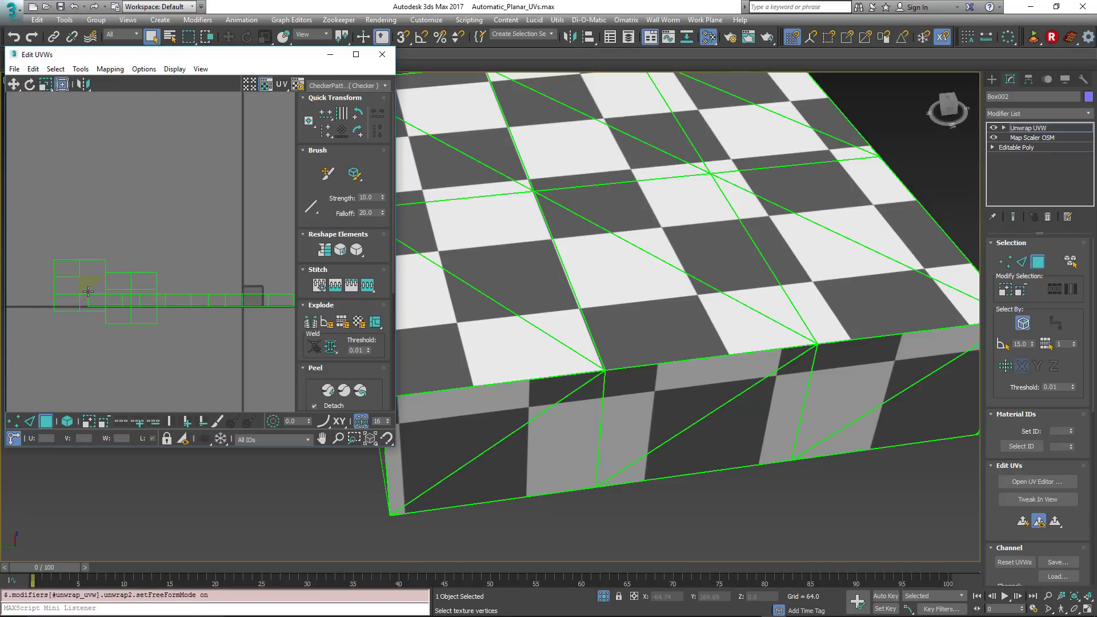
Delete the Unwrap UVW modifier from the box's modifier stack
right_click(1022, 127)
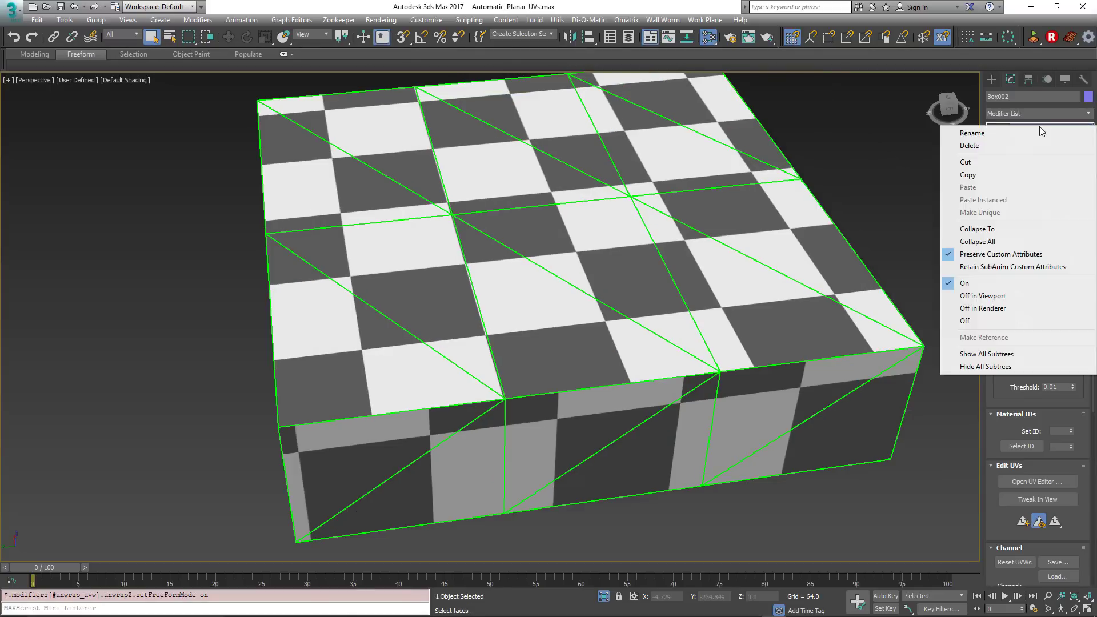
click(973, 143)
middle_drag(713, 352, 652, 369)
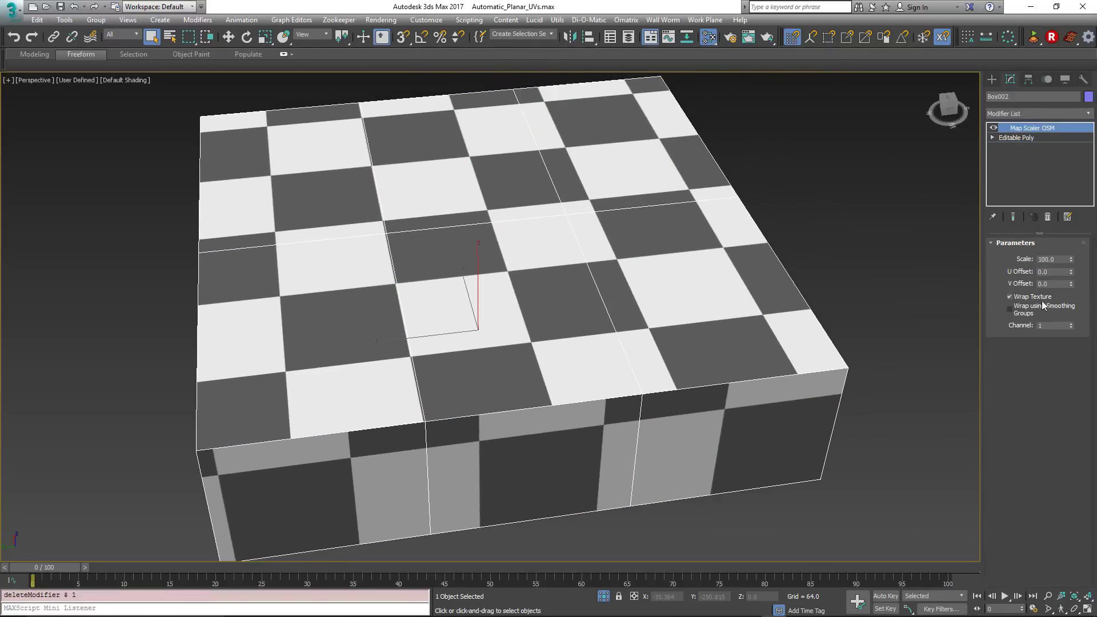
Set the Map Scaler's scale to 128 and view the checker pattern around the box
drag(1073, 264, 1061, 292)
click(1051, 258)
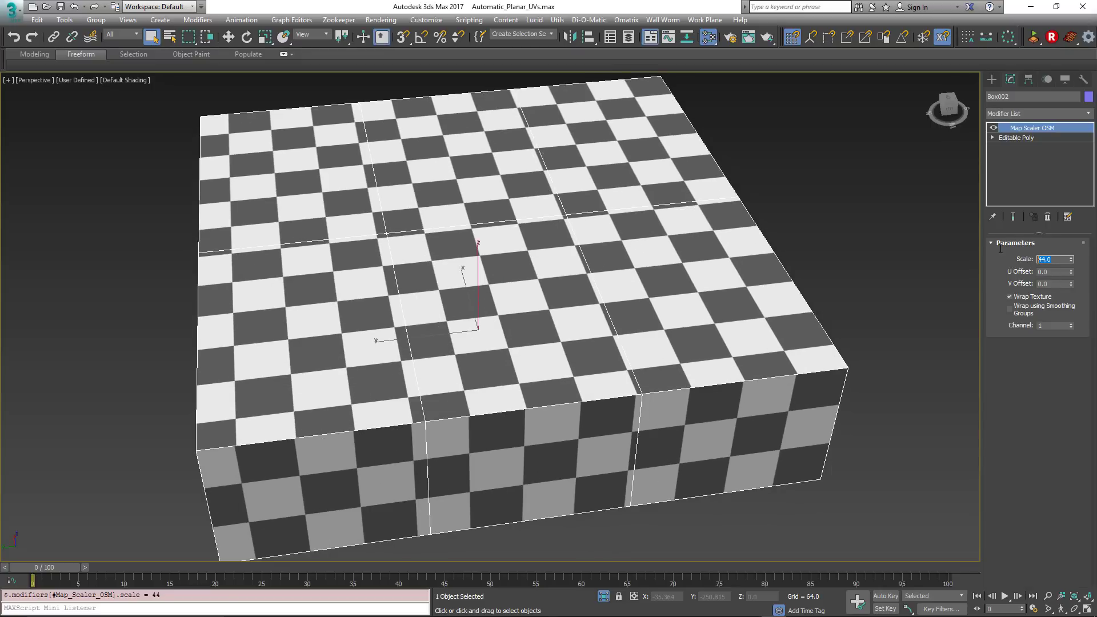
text(128)
key(Return)
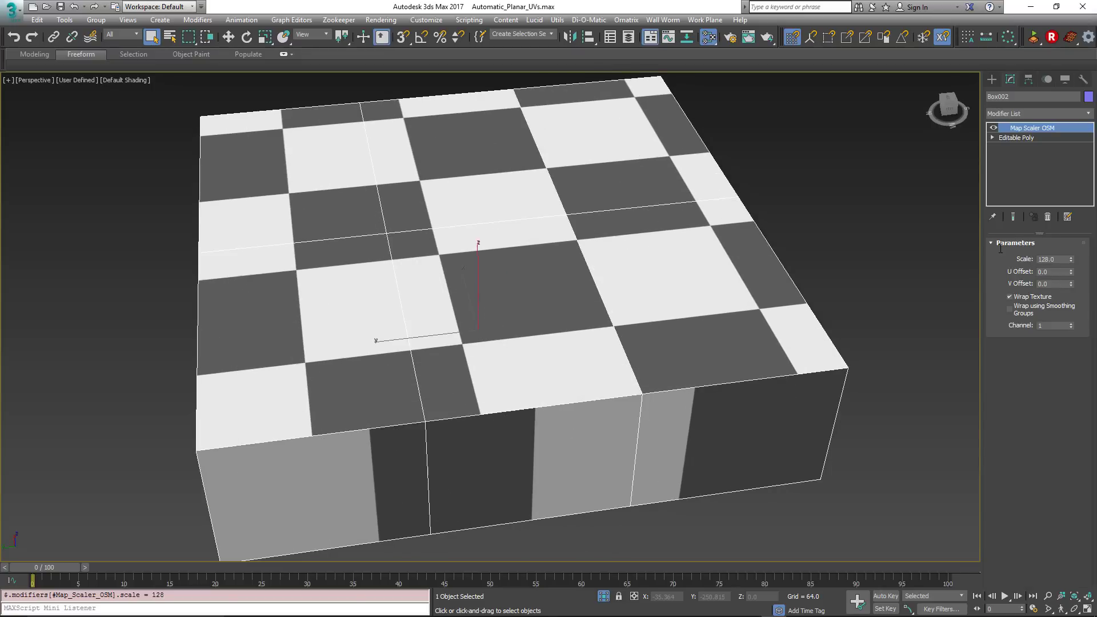
mouse_move(667, 234)
alt+middle_down()
mouse_move(571, 251)
mouse_move(570, 237)
mouse_move(599, 227)
mouse_move(635, 239)
mouse_move(558, 233)
mouse_move(571, 230)
mouse_move(542, 335)
mouse_move(558, 313)
alt+middle_up()
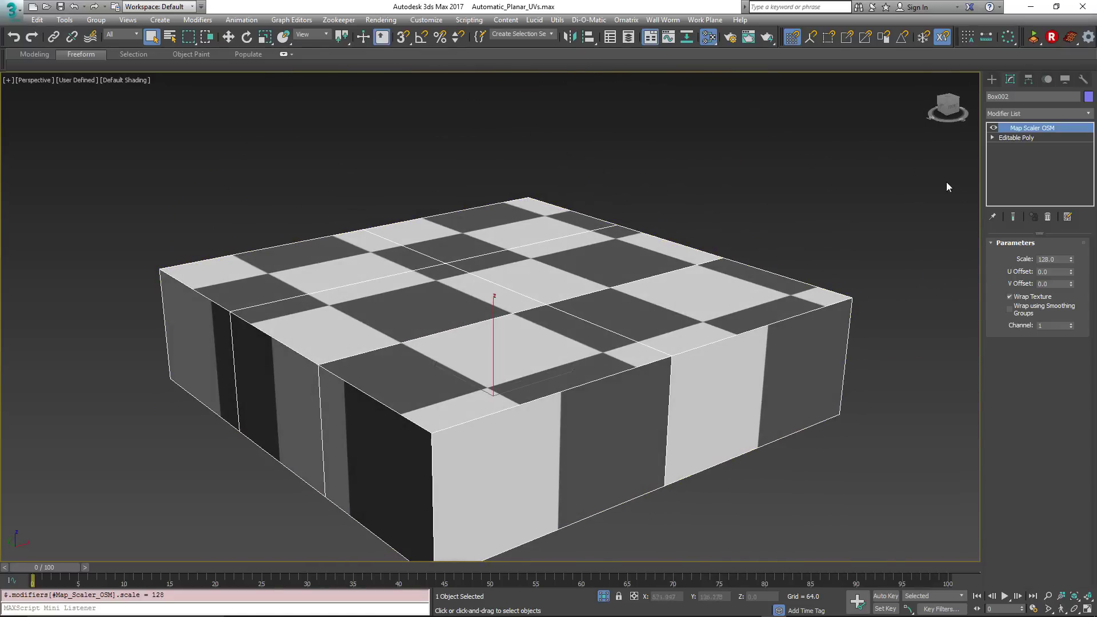
Go back to the base Editable Poly, enable showing the end result, and enter polygon selection
click(1022, 138)
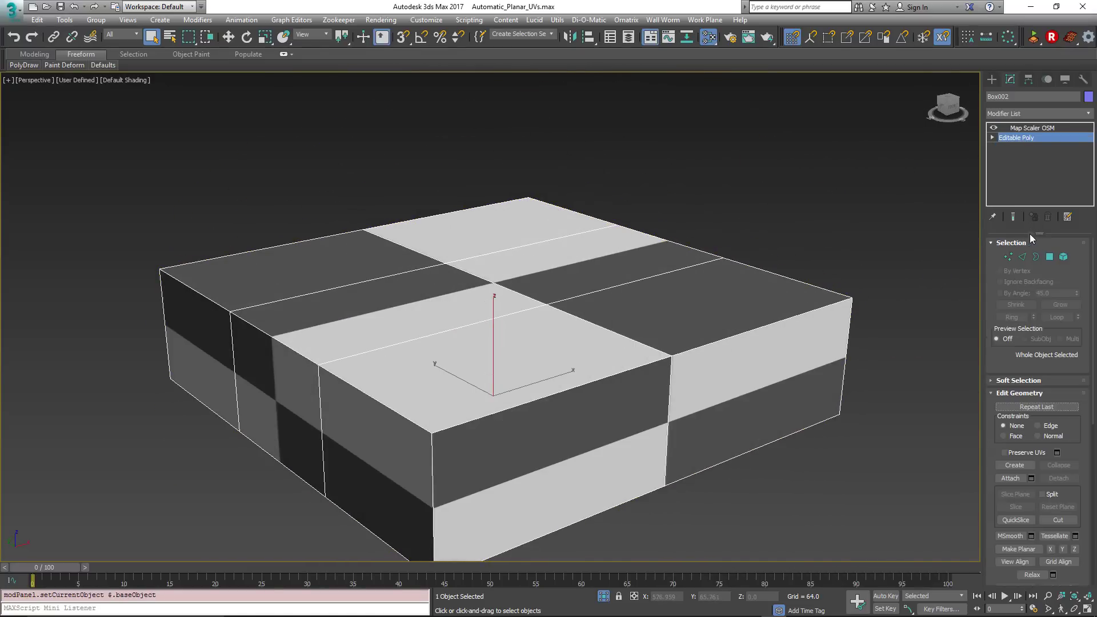
click(1013, 217)
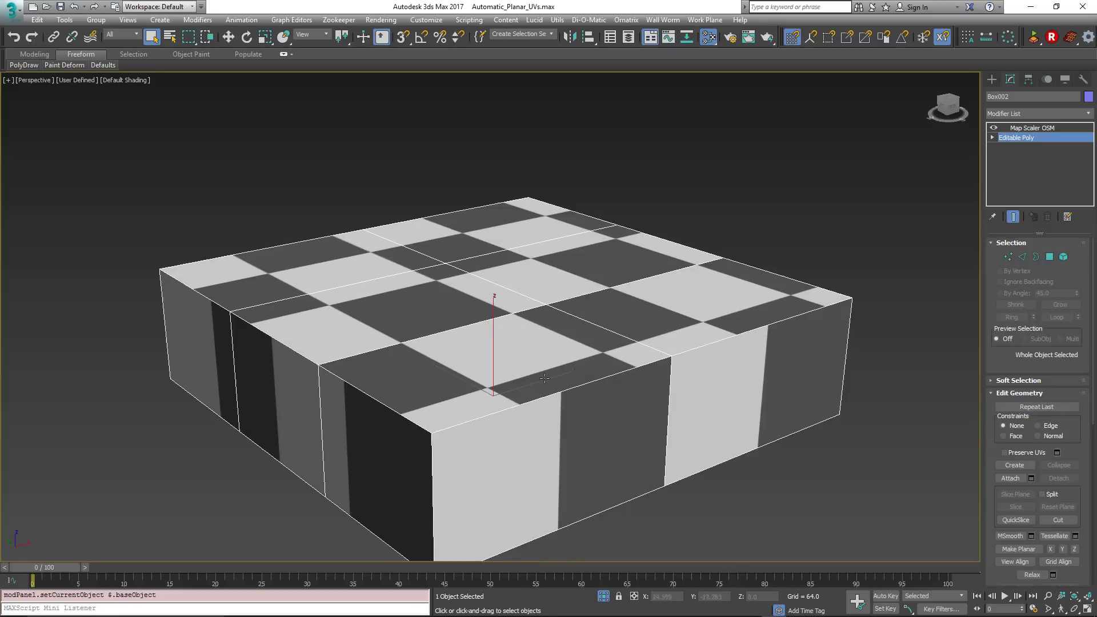
middle_drag(537, 354, 479, 322)
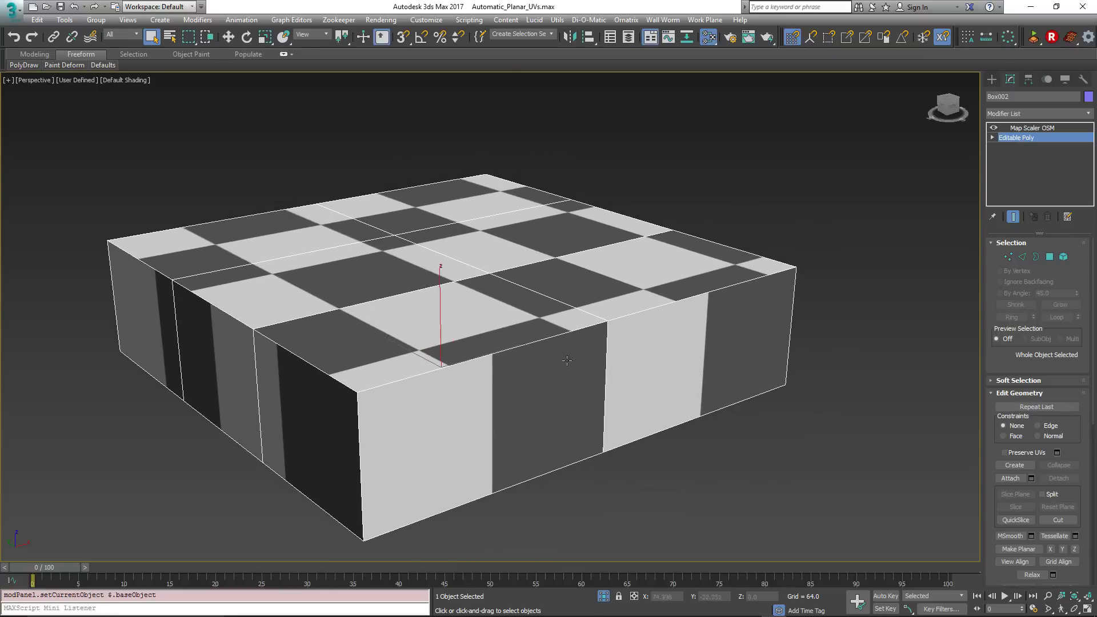
click(1050, 258)
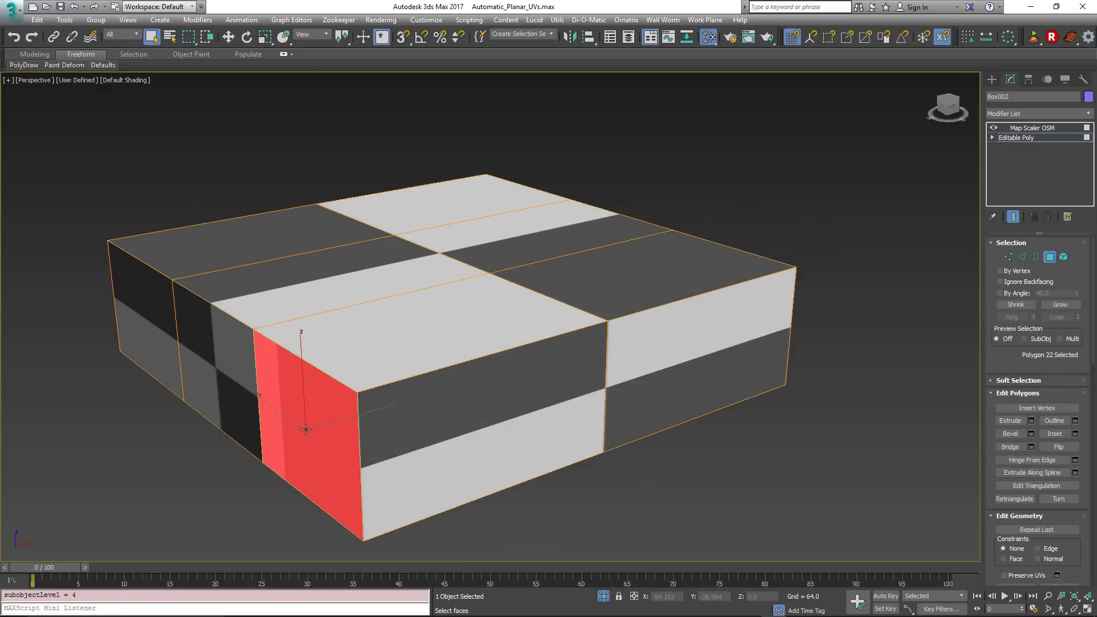
Try to move the selected corner polygon on the box's side along the X axis
middle_drag(313, 398, 410, 363)
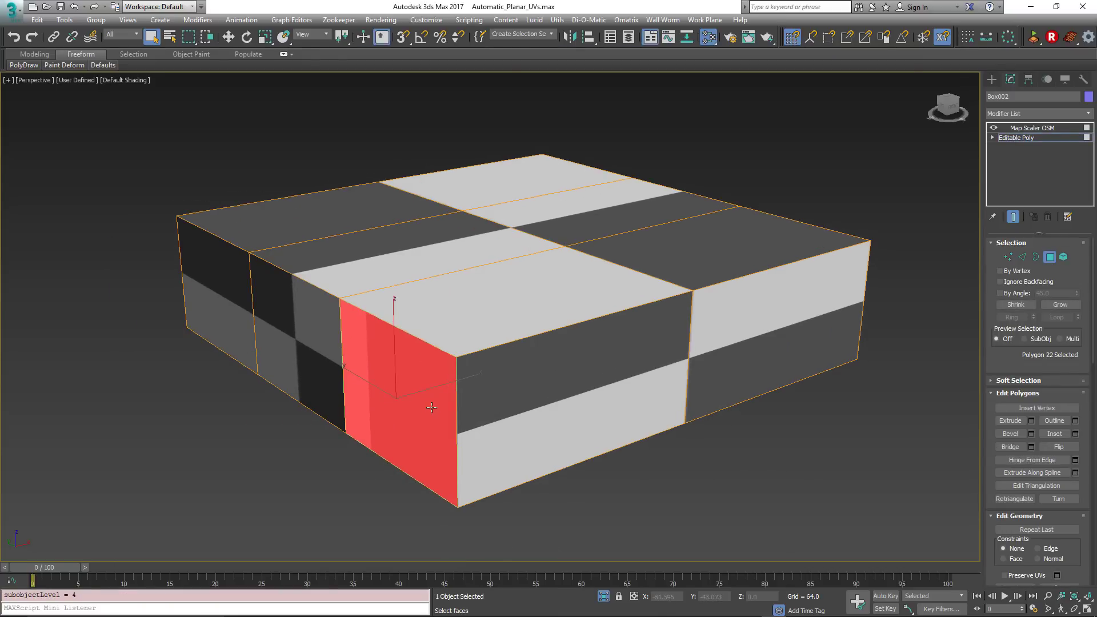
right_click(390, 423)
click(406, 432)
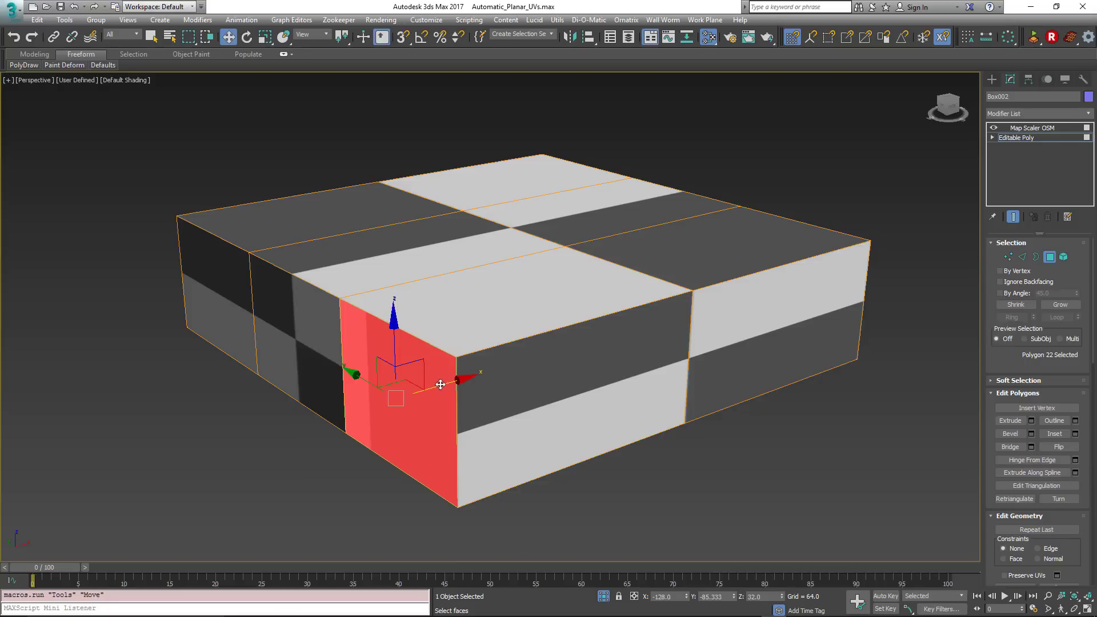
drag(440, 383, 446, 416)
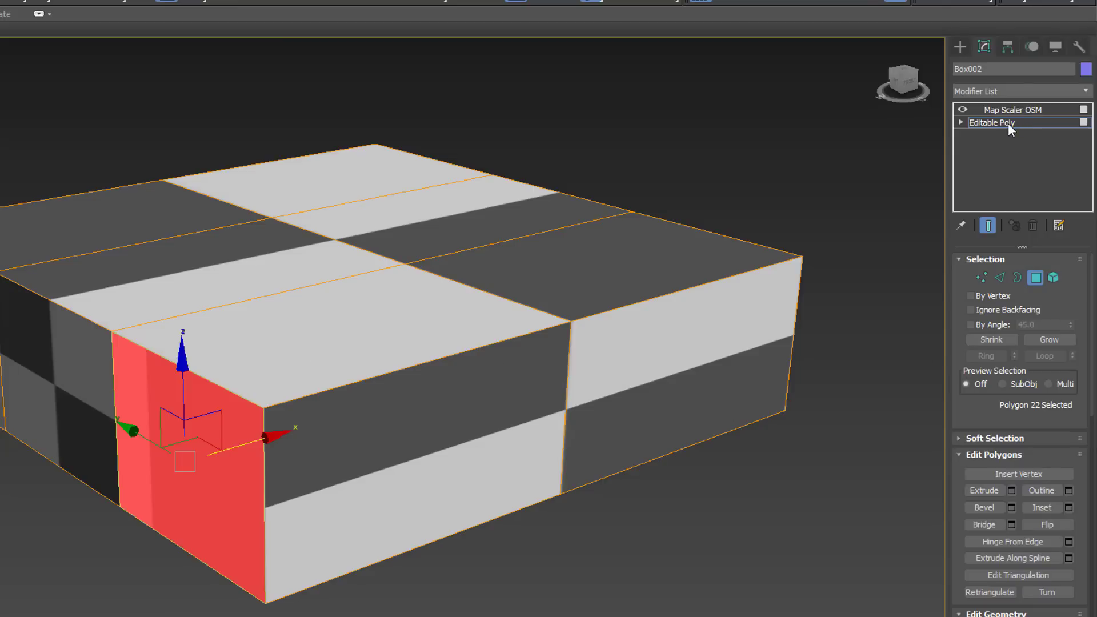
Add a Vol. Select modifier directly above the base Editable Poly, beneath the Map Scaler
click(1057, 121)
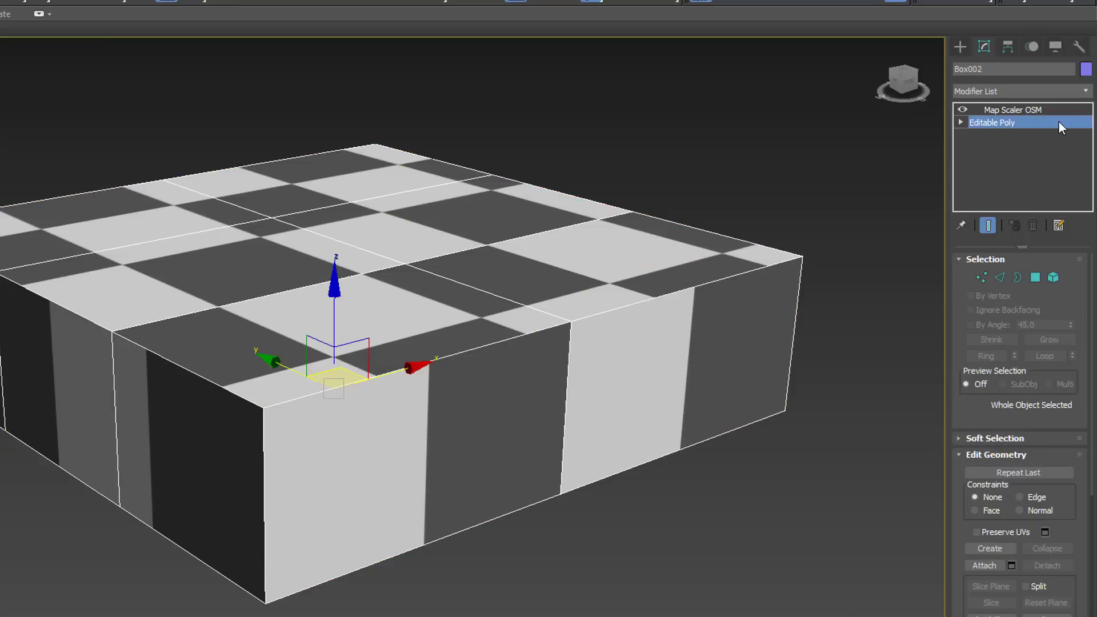
click(1087, 91)
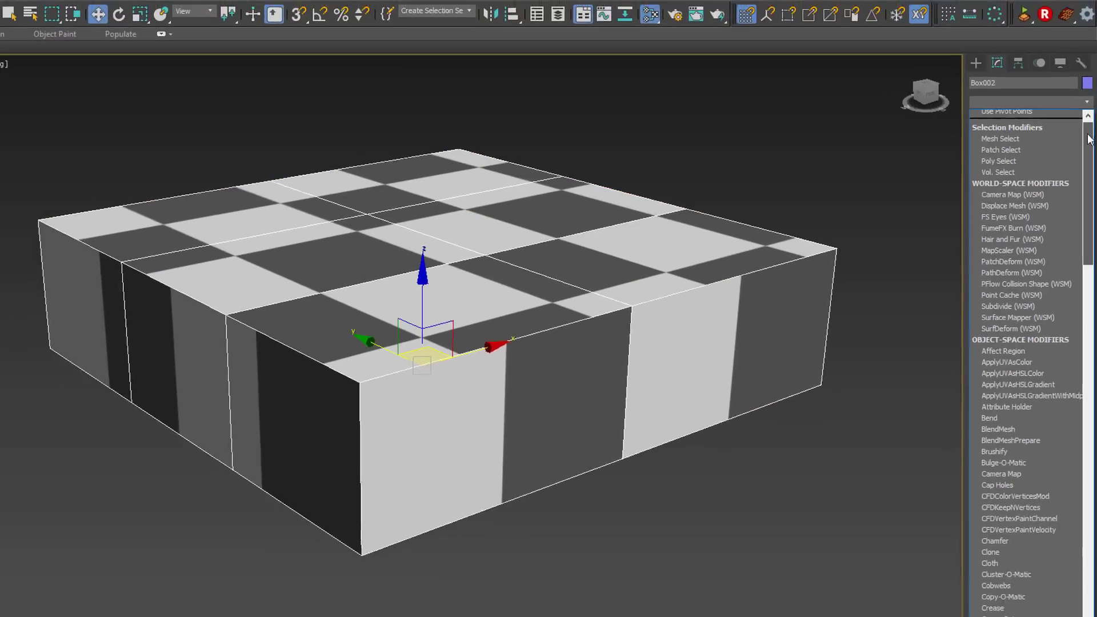
scroll(1016, 389, down, 10)
scroll(1028, 548, down, 8)
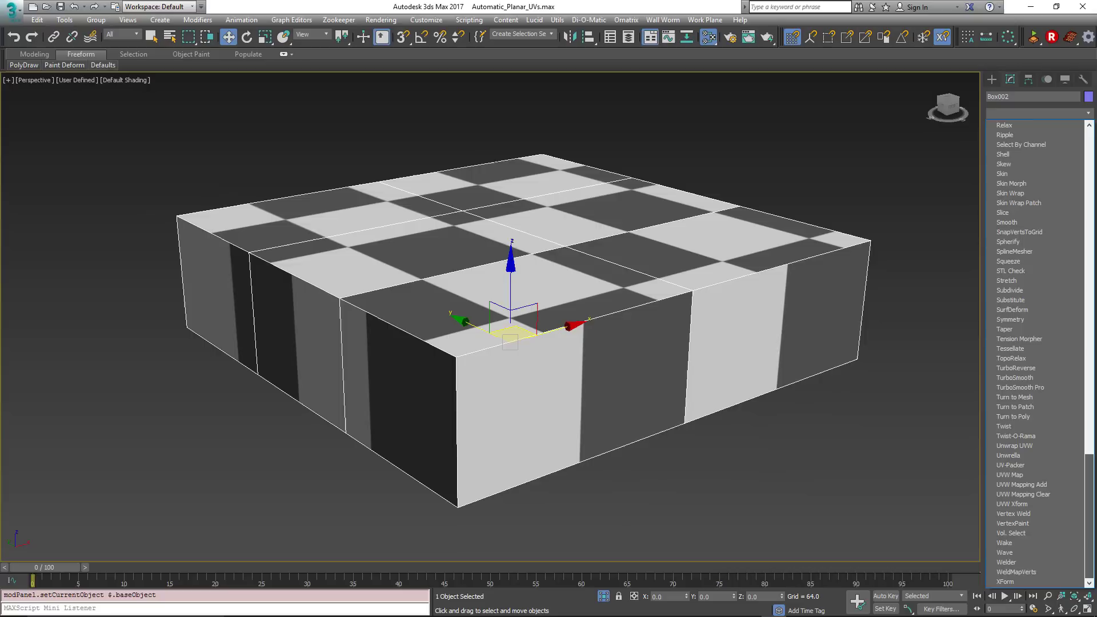
click(1011, 532)
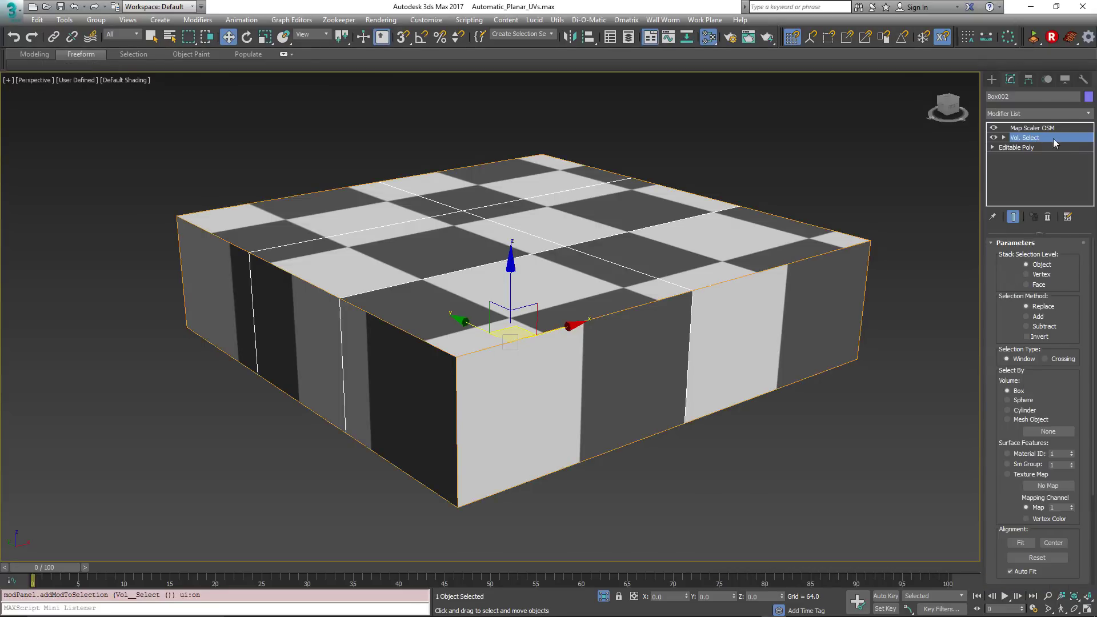
Return to the Editable Poly, move the corner side polygon about 48 units inward along X, and enable showing the end result
click(1014, 147)
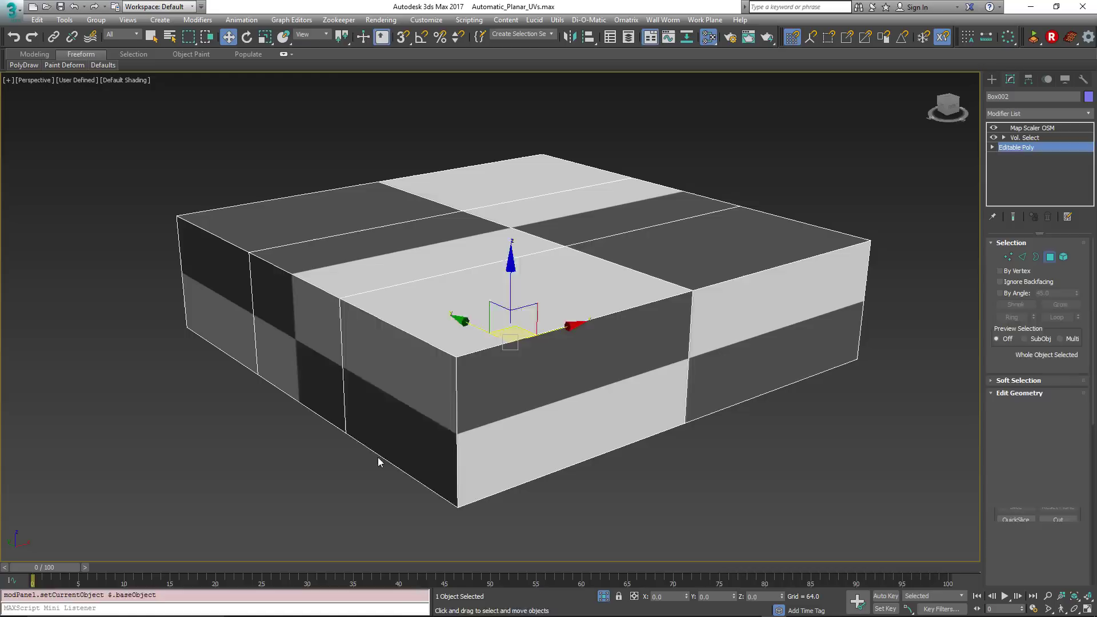
click(429, 395)
drag(437, 384, 520, 365)
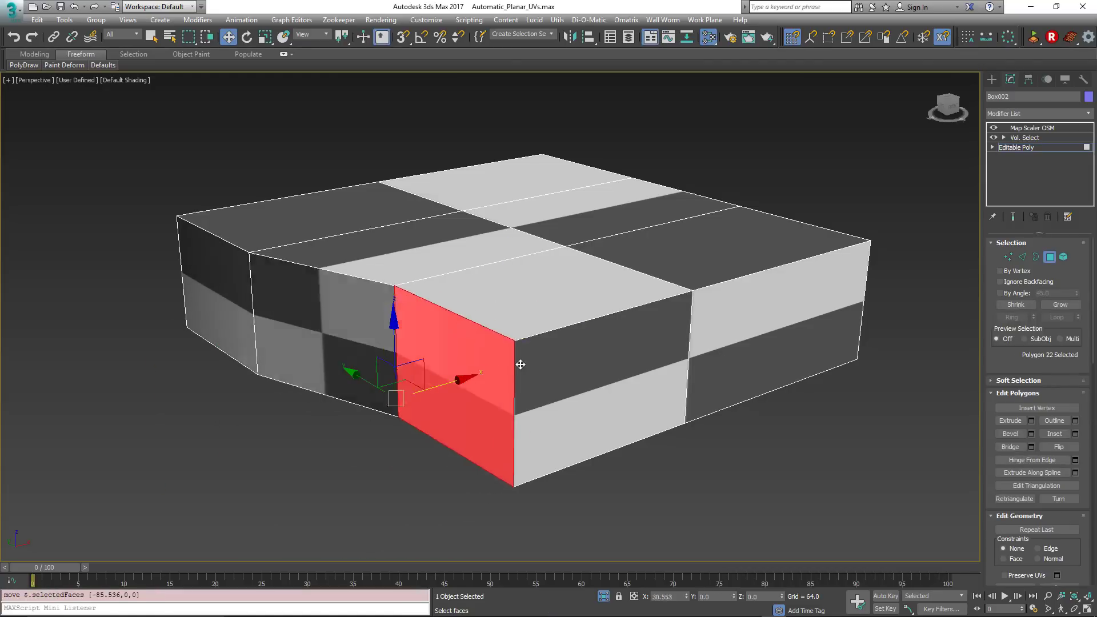
click(1012, 219)
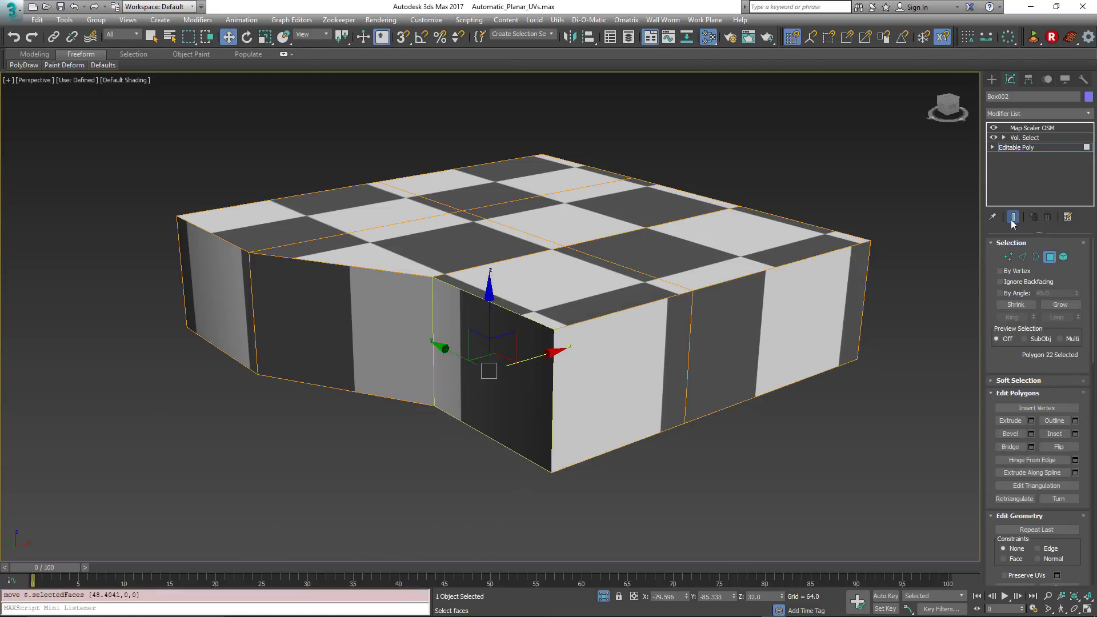
Pull the side polygon about 110 units outward along X, inspect the checker pattern around it, and undo both polygon moves
drag(540, 358, 314, 410)
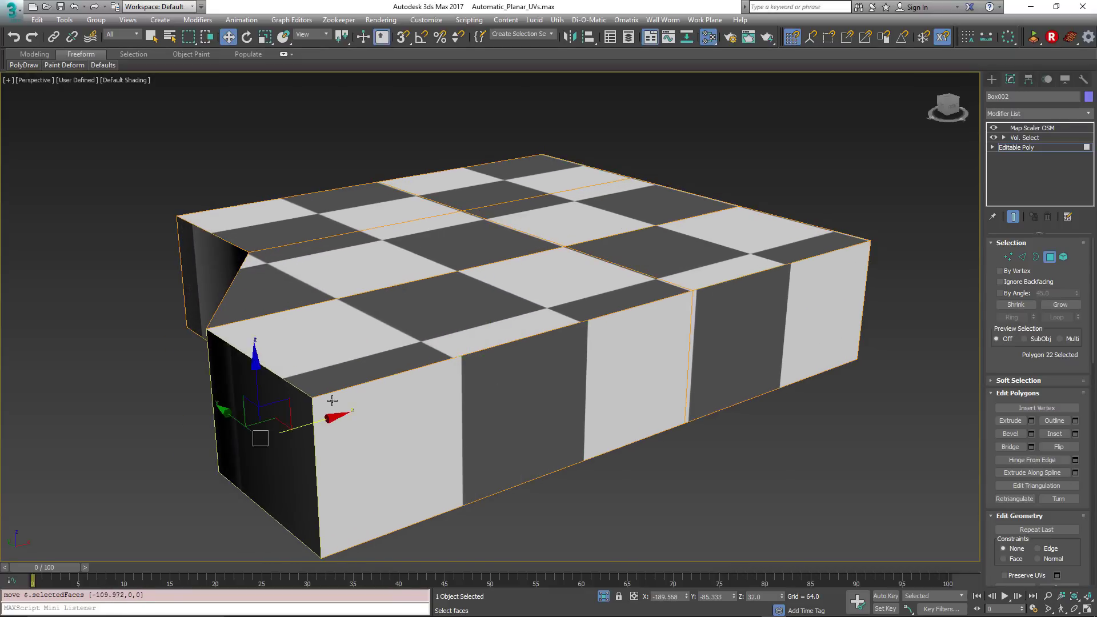
alt+middle_drag(333, 399, 383, 389)
scroll(326, 383, down, 4)
scroll(323, 383, down, 2)
alt+middle_drag(333, 433, 277, 450)
middle_drag(394, 457, 740, 461)
alt+middle_drag(473, 438, 519, 447)
key(ctrl+z)
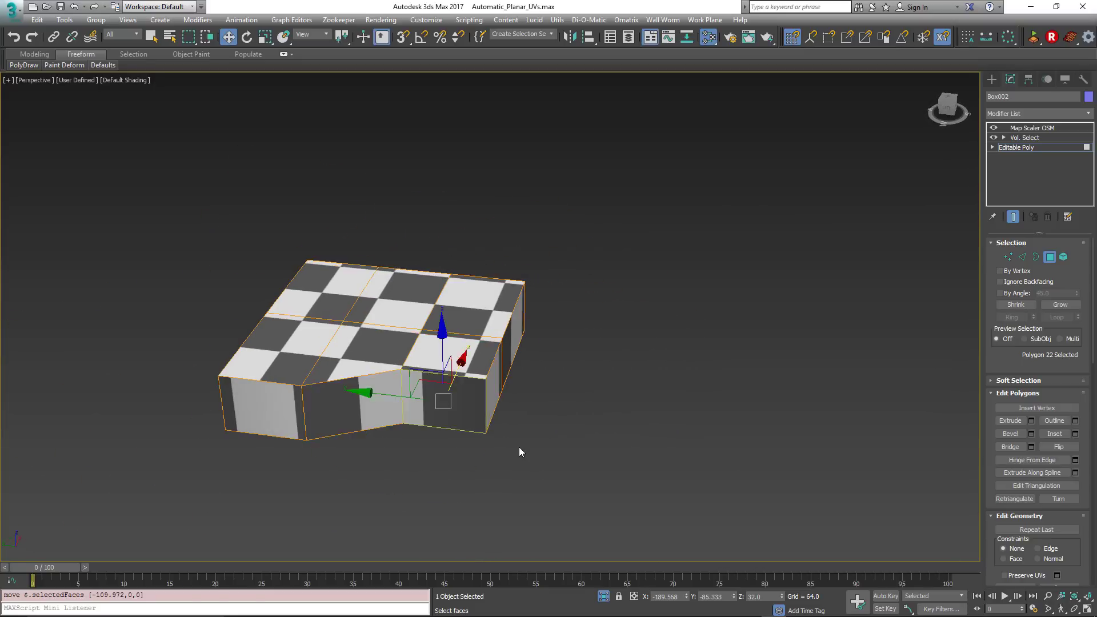
key(ctrl+z)
Switch to edge selection and select the three edges running across the middle of the box's top
alt+middle_drag(506, 387, 480, 447)
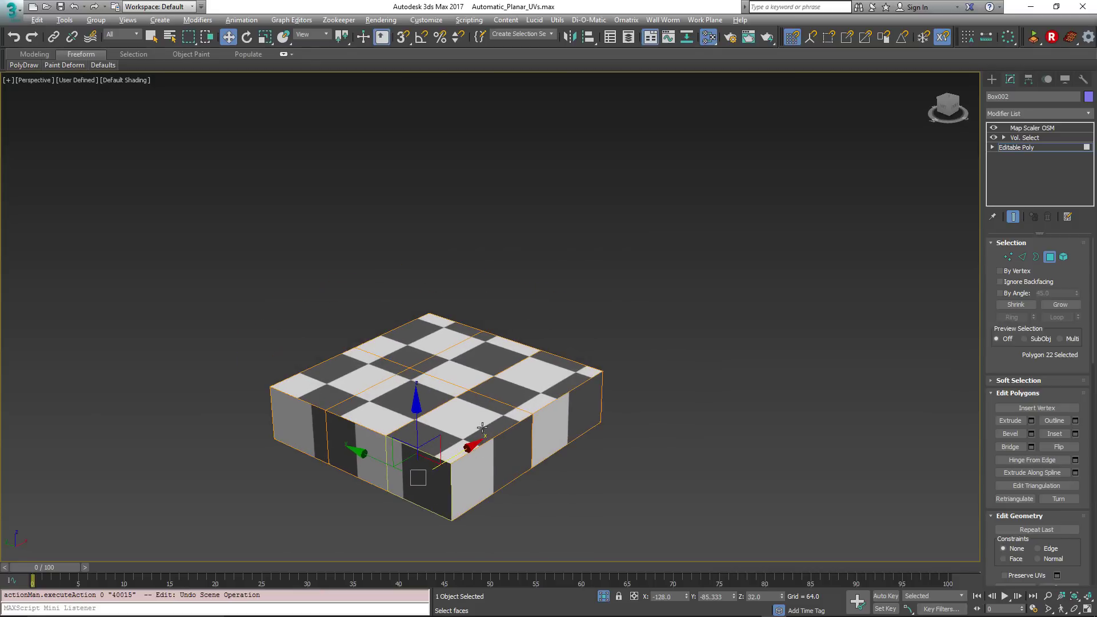
scroll(482, 427, up, 3)
key(2)
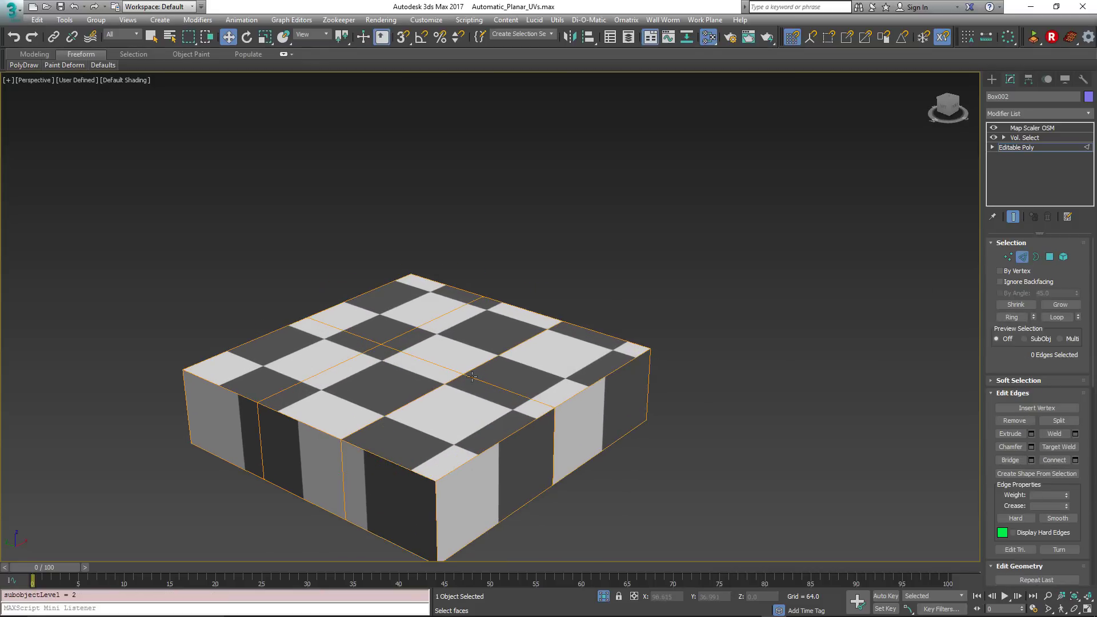
click(499, 388)
ctrl+click(416, 358)
ctrl+click(333, 327)
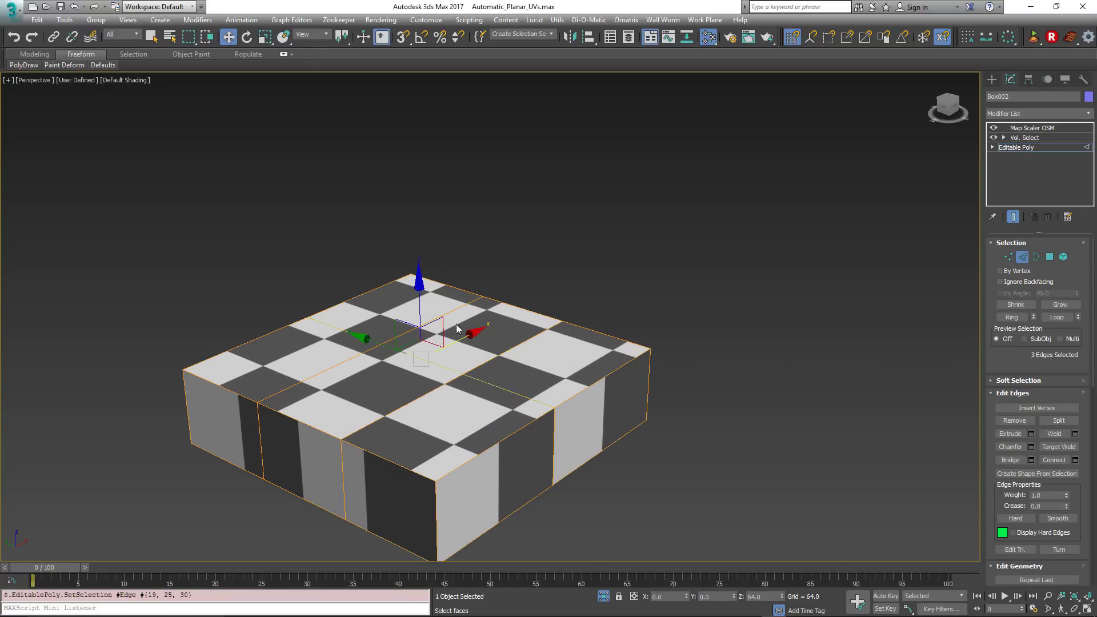
Try raising the three middle top edges along Z and undo the move
alt+middle_drag(467, 330, 446, 300)
drag(401, 271, 406, 112)
key(ctrl+z)
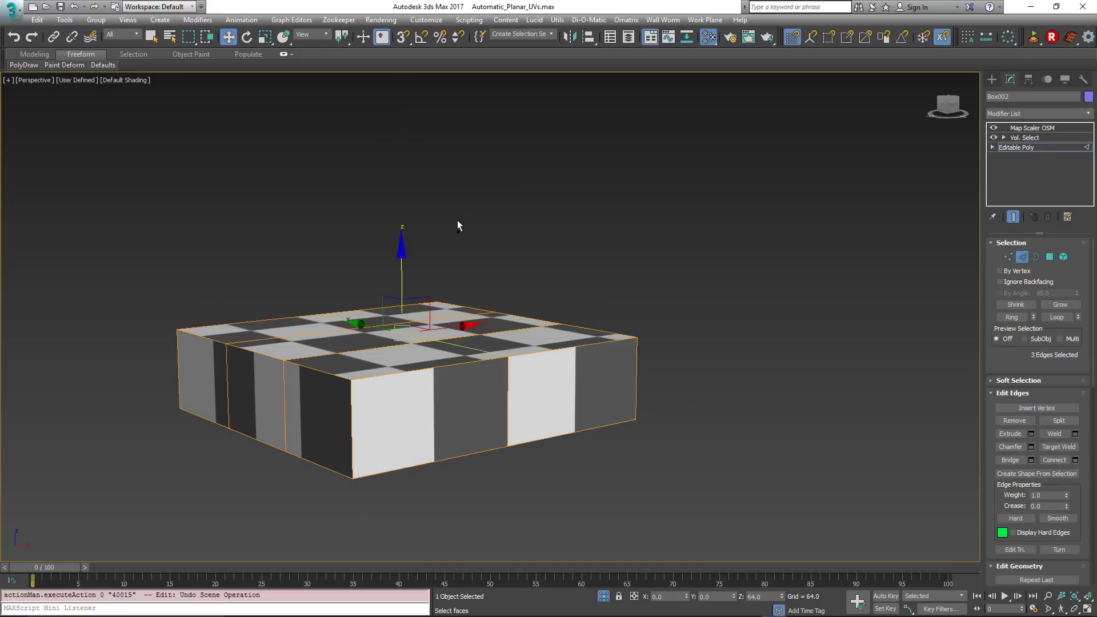
Switch to polygon selection and select all six polygons on the box's top
click(1049, 257)
alt+middle_drag(411, 354, 365, 411)
click(342, 448)
ctrl+click(301, 384)
ctrl+click(401, 332)
ctrl+click(487, 420)
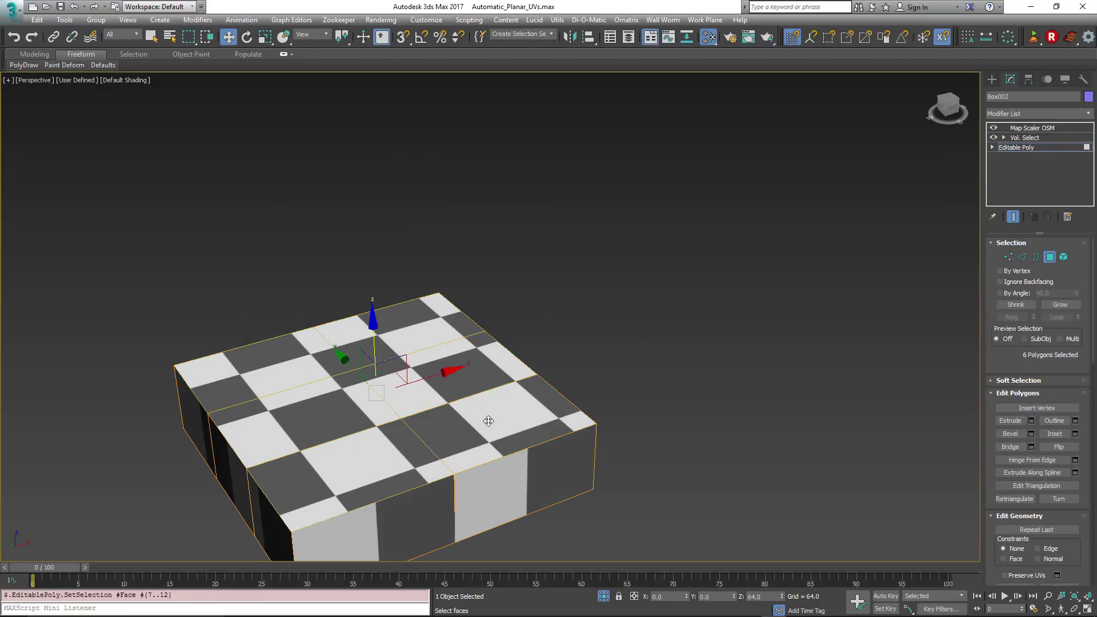
Extrude the selected top polygons upward and raise them along Z to a height of about 261
alt+middle_drag(487, 421, 548, 409)
click(1010, 421)
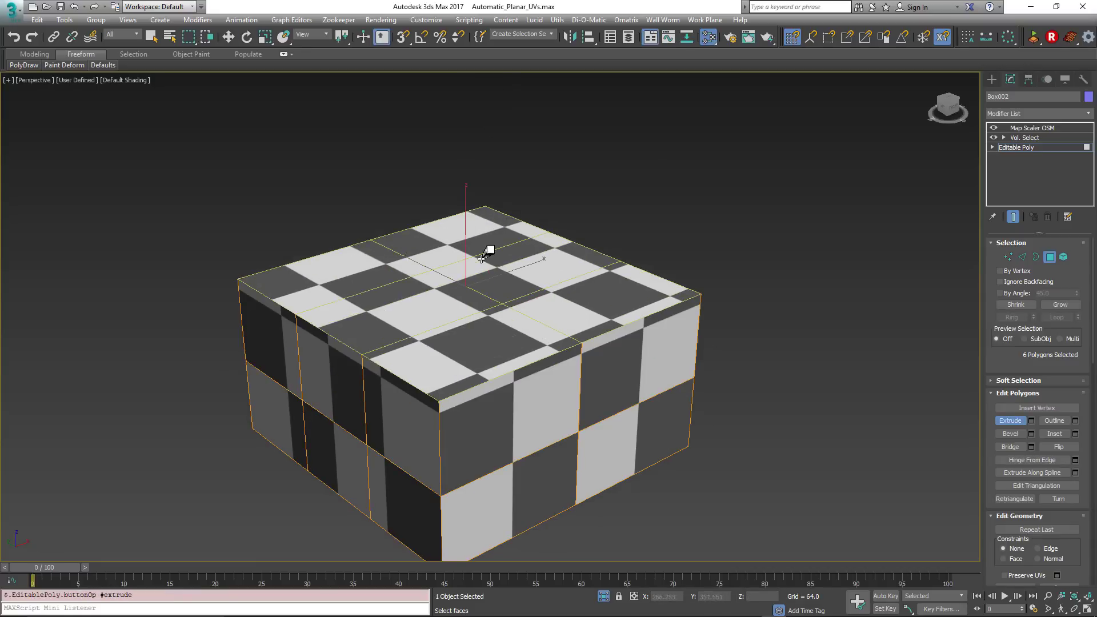
key(w)
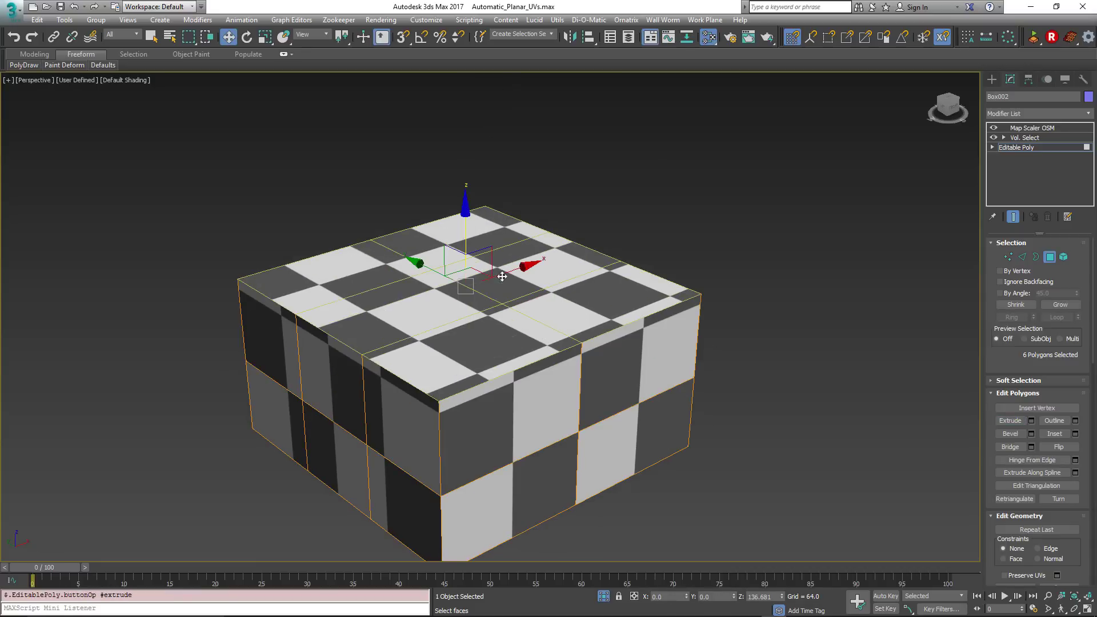
click(454, 243)
key(ctrl+z)
mouse_move(464, 239)
mouse_down()
mouse_move(467, 130)
mouse_move(452, 267)
mouse_move(447, 179)
mouse_move(449, 250)
mouse_up()
Go back to edge selection and raise the three middle top edges about 88 units along Z to form a gable roof
key(2)
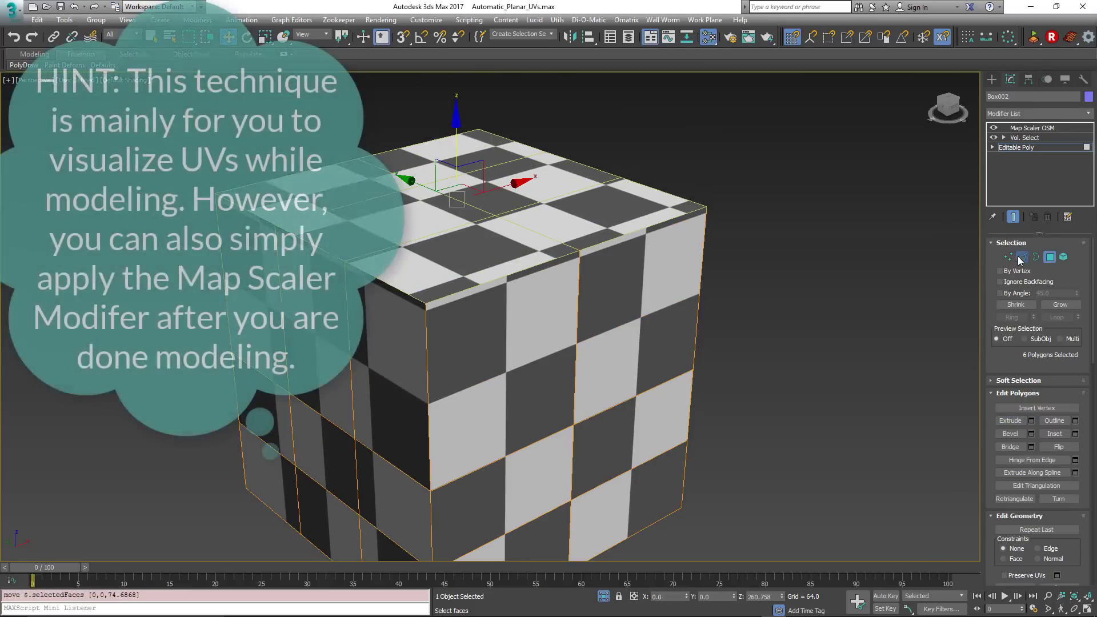
middle_drag(512, 261, 511, 297)
scroll(511, 296, down, 3)
drag(477, 131, 482, 72)
alt+middle_drag(495, 245, 548, 320)
Switch to polygon selection and select a block of six adjoining polygons on the long side wall below the roof
click(1049, 257)
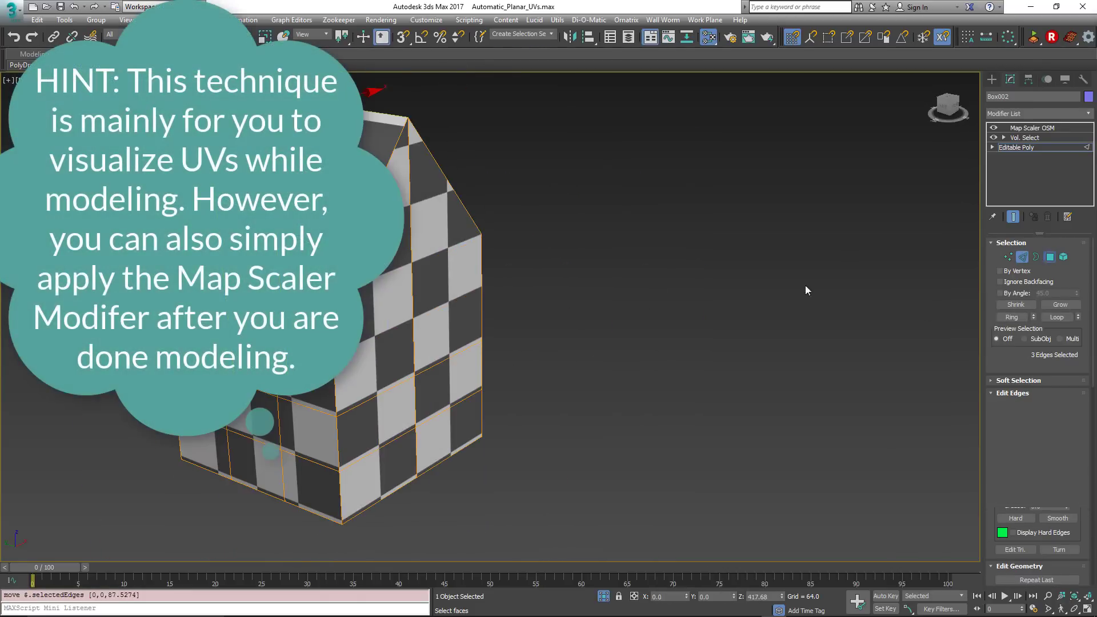
click(394, 331)
ctrl+click(478, 424)
ctrl+click(457, 398)
ctrl+click(438, 350)
drag(399, 350, 546, 437)
alt+middle_drag(502, 333, 597, 363)
click(457, 311)
ctrl+click(517, 303)
ctrl+click(453, 379)
ctrl+click(463, 431)
Extrude the six wall polygons and move them about 222 units outward along negative X to form a side wing
click(1010, 420)
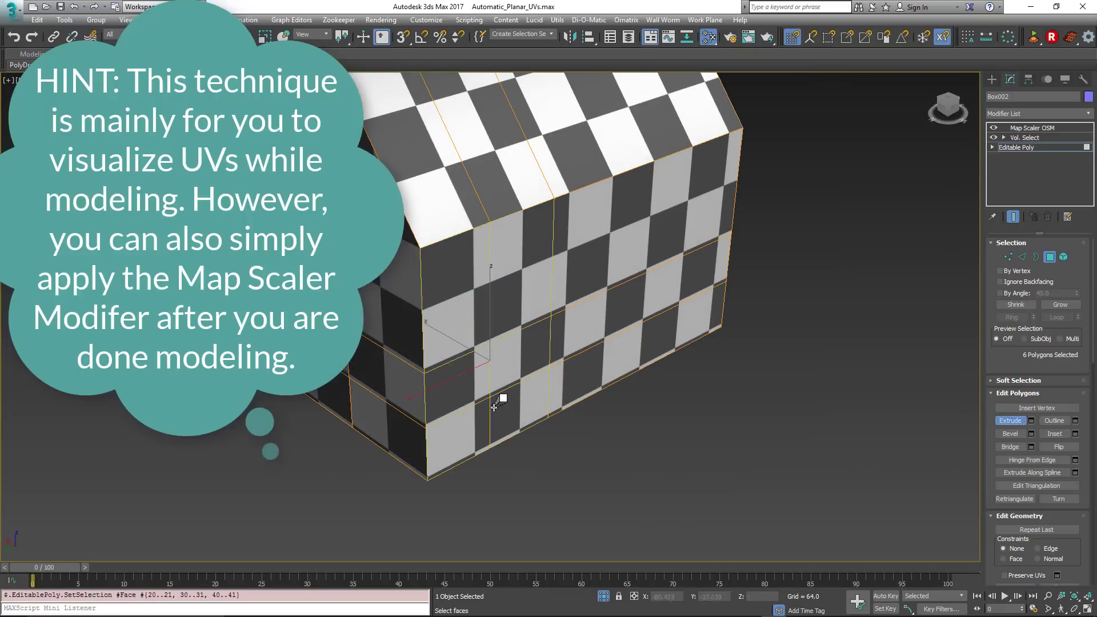
right_click(517, 349)
drag(502, 397, 620, 432)
Examine the checker pattern on the roof, walls and side wing from several sides of the house
alt+middle_drag(620, 432, 503, 394)
scroll(594, 422, down, 4)
scroll(503, 394, up, 4)
middle_drag(502, 394, 482, 379)
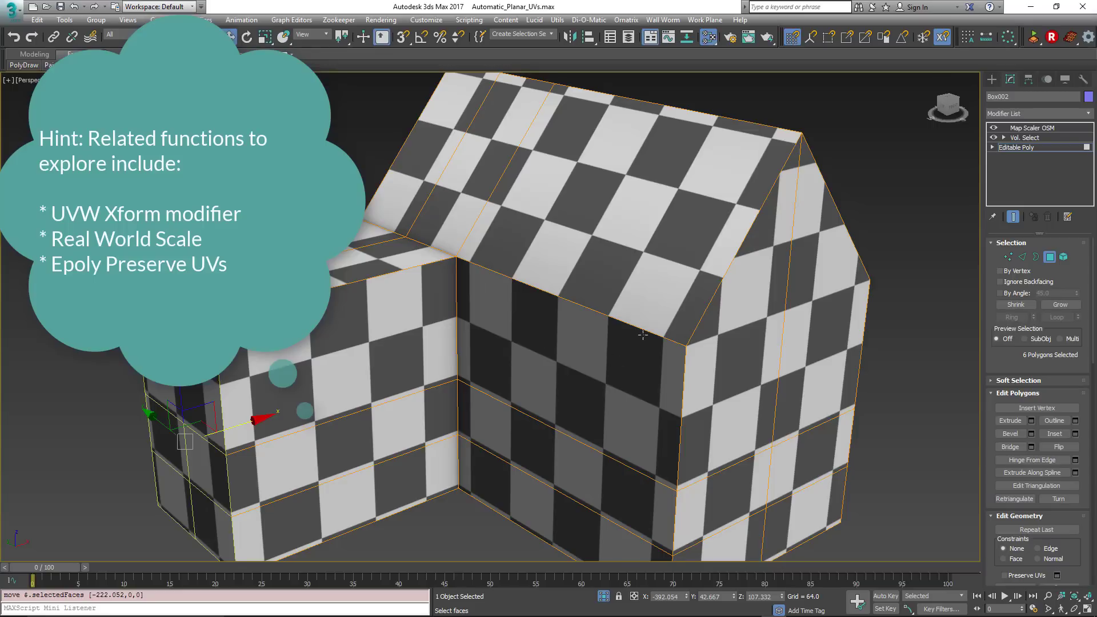
alt+middle_drag(694, 341, 581, 334)
middle_drag(581, 334, 548, 346)
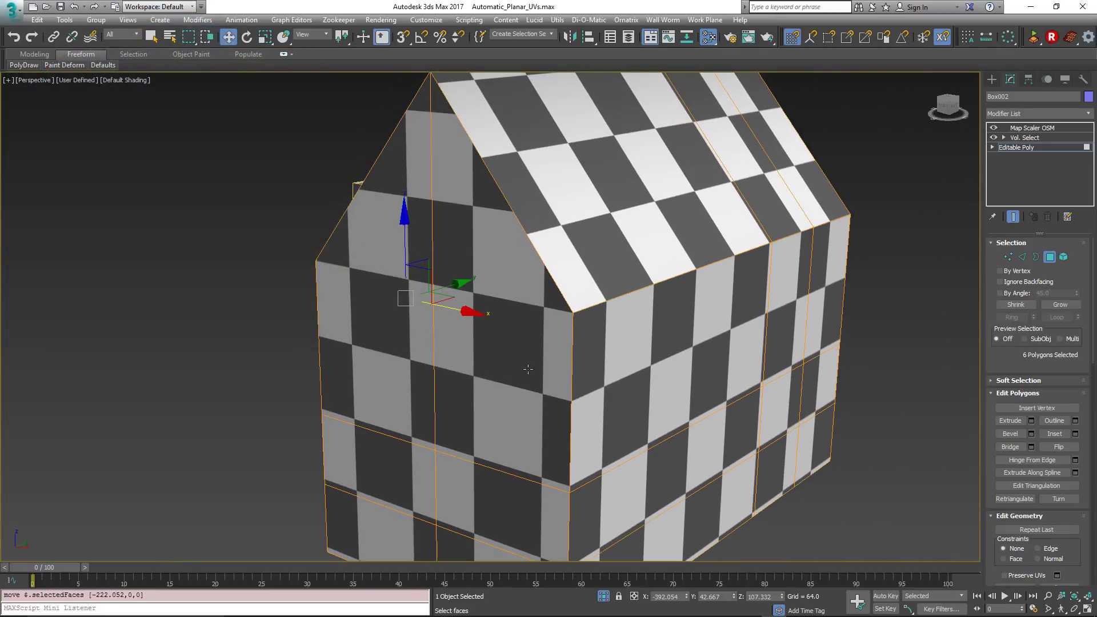
scroll(528, 369, down, 2)
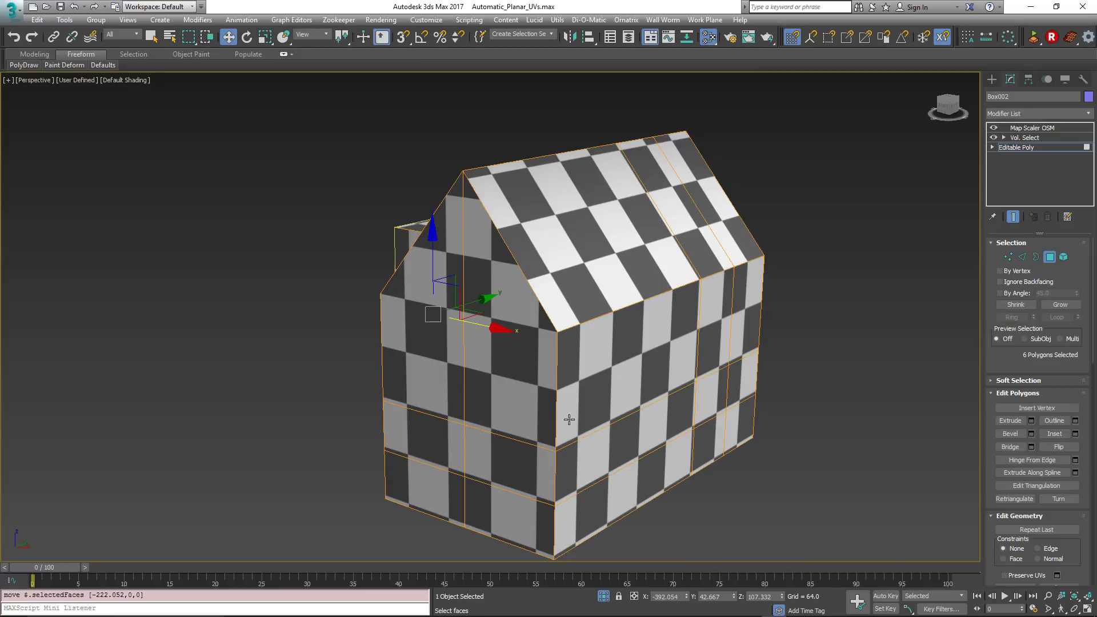
alt+middle_drag(569, 418, 848, 321)
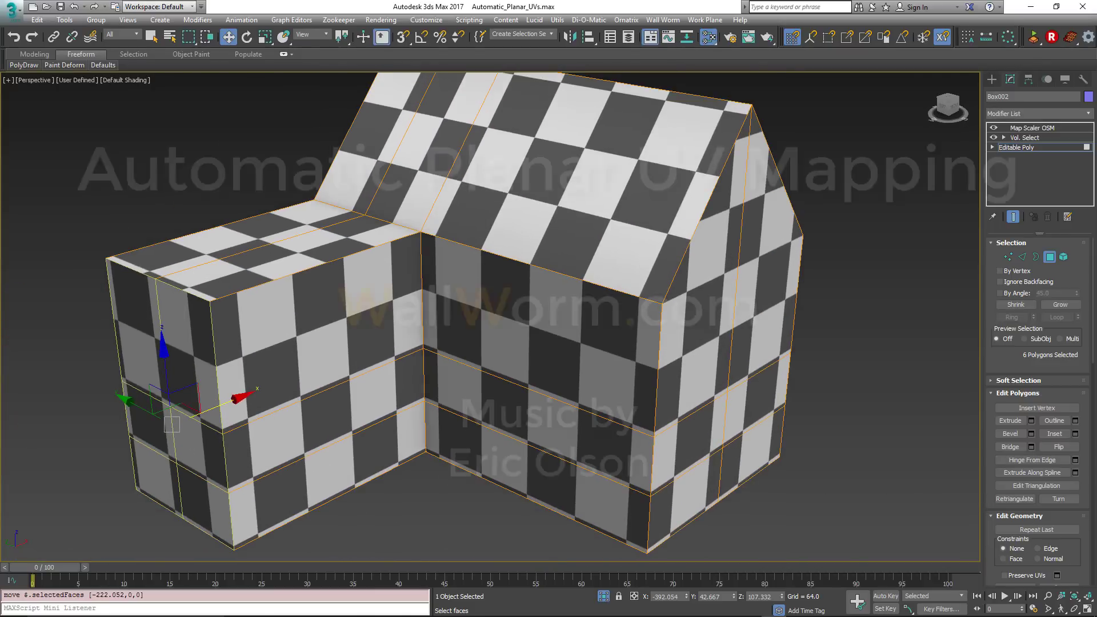